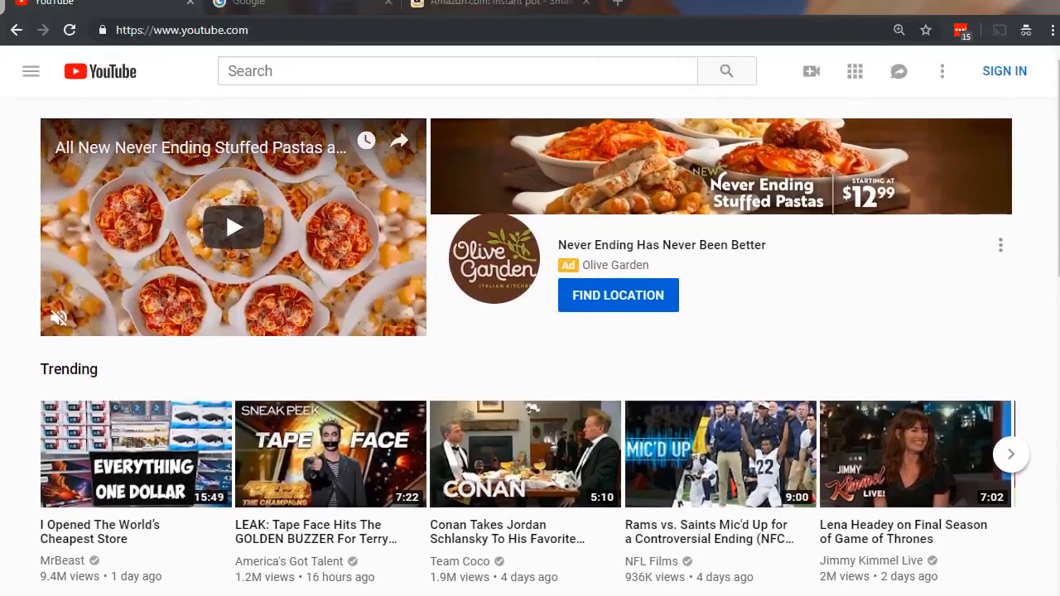
Step: Search YouTube for videos about "instant pot"
left_click(251, 77)
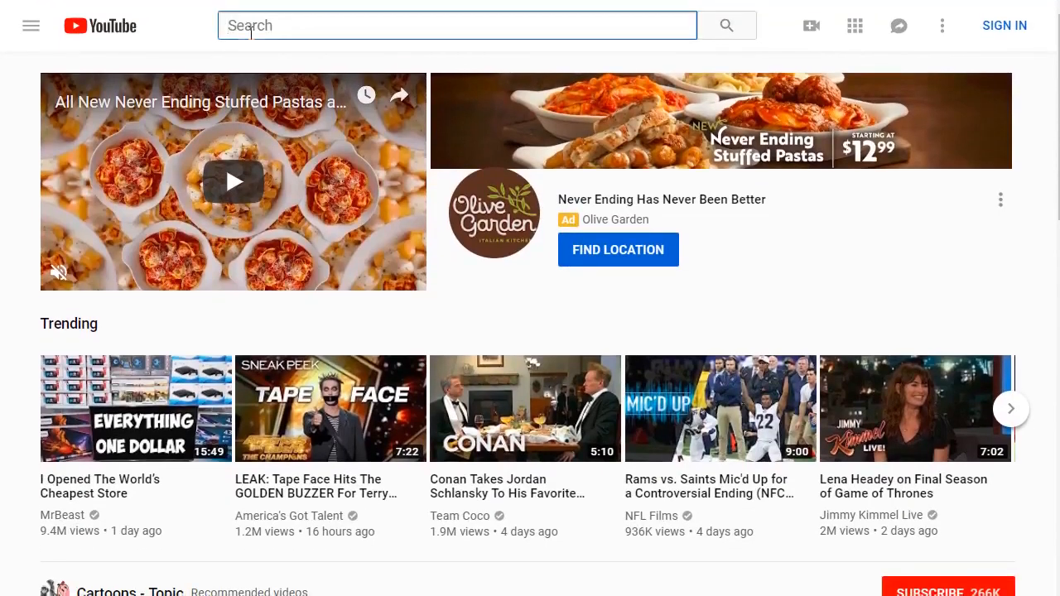
type("instant pot")
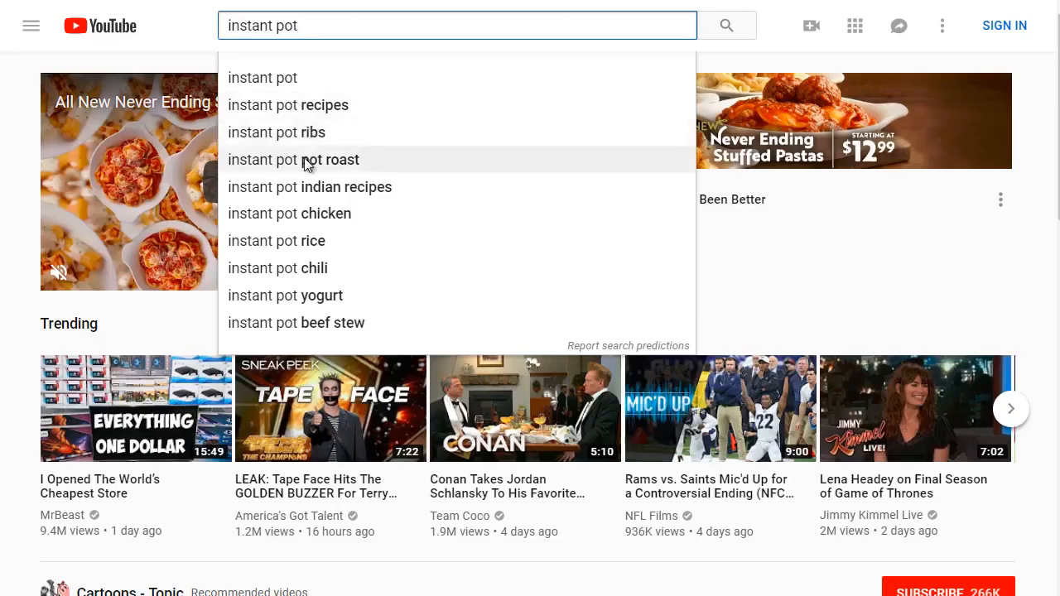
left_click(300, 78)
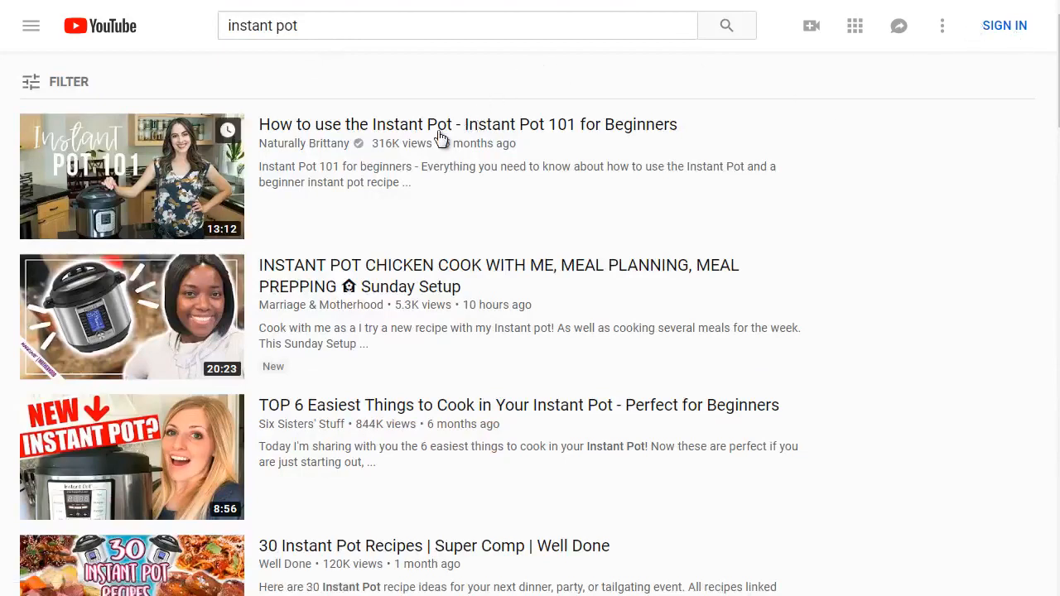
Step: Look through the titles of the top videos in the instant pot search results
mouse_move(383, 165)
scroll(438, 290, "down", 2)
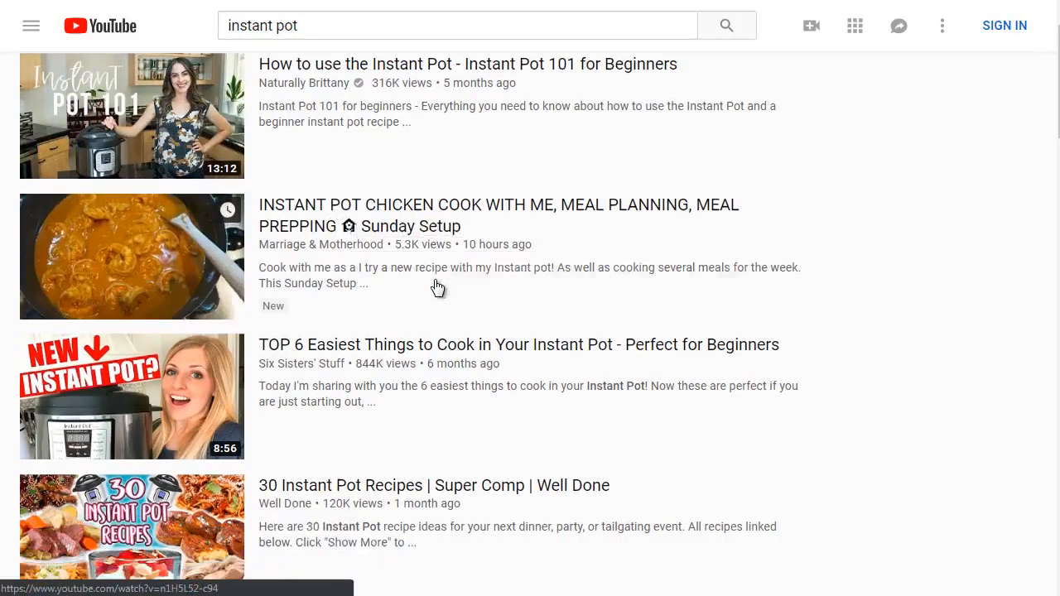
scroll(439, 287, "down", 1)
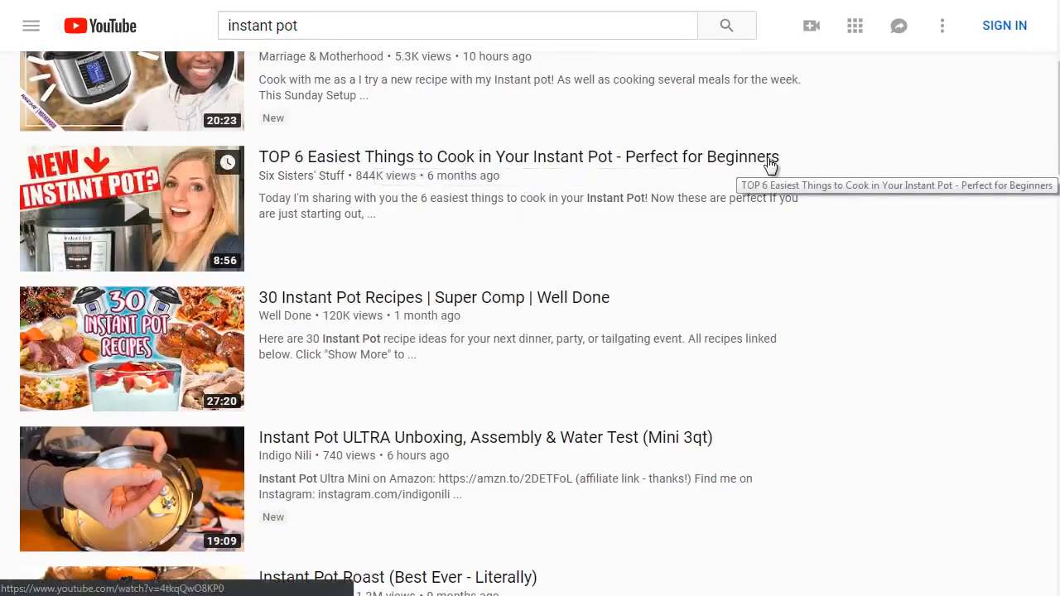
mouse_move(352, 307)
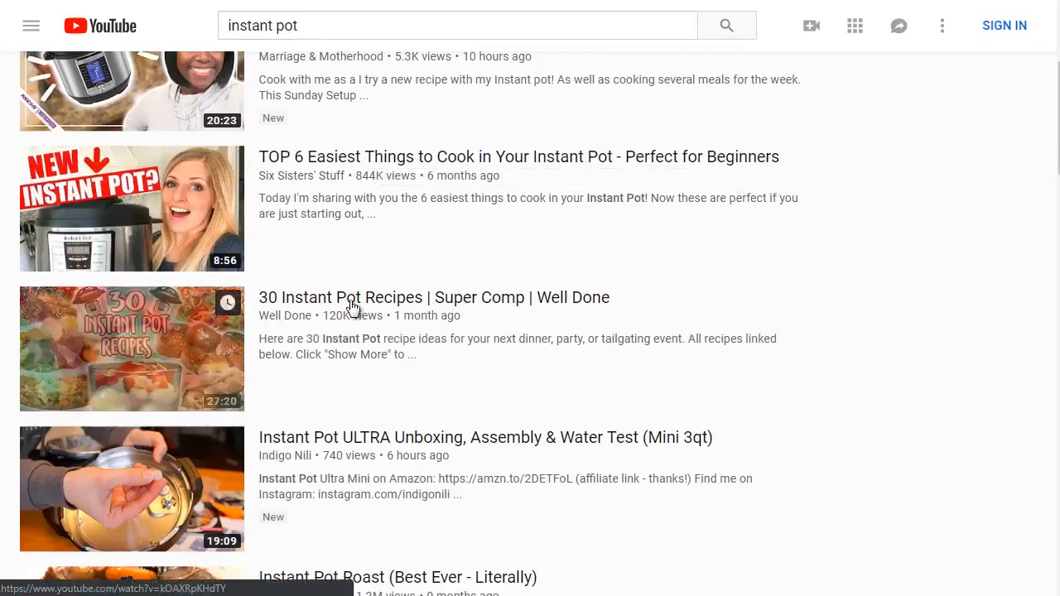
scroll(352, 307, "up", 3)
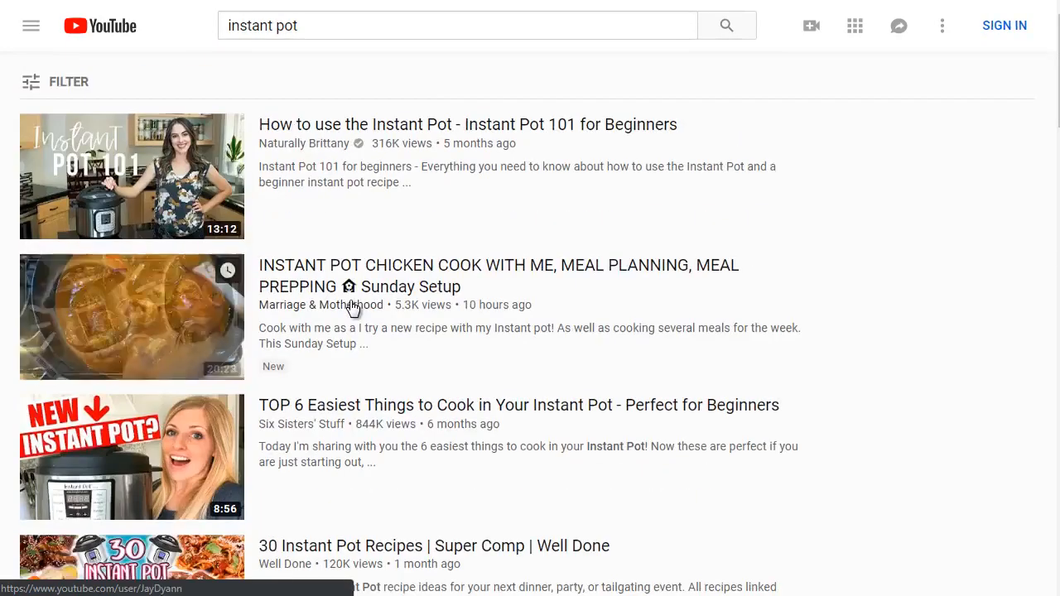
scroll(349, 308, "down", 1)
scroll(349, 308, "up", 1)
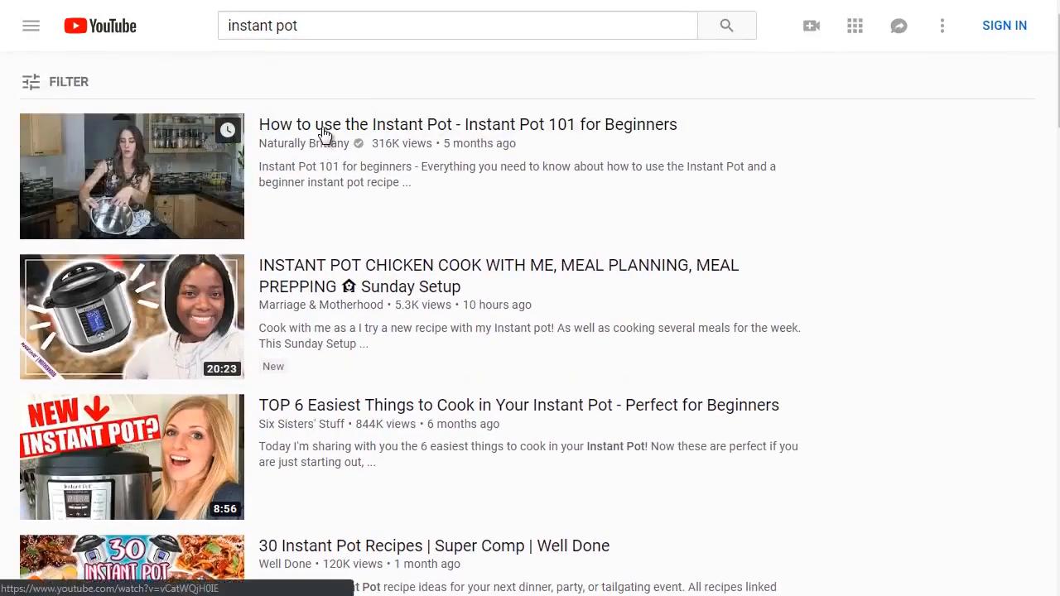
Step: Open the first three instant pot videos from the search results, each in its own new tab
right_click(324, 135)
left_click(347, 143)
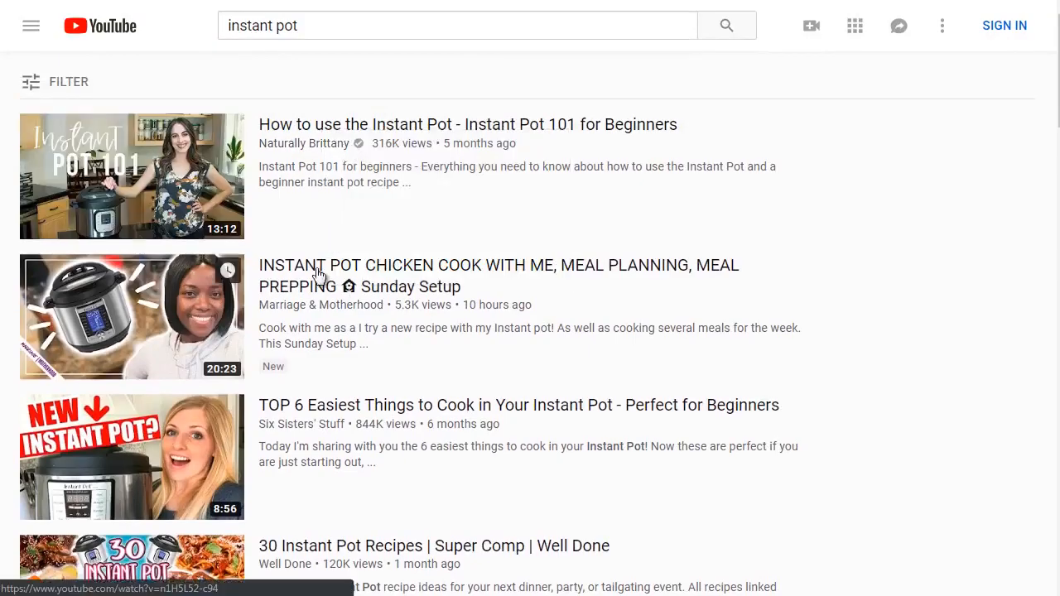
right_click(322, 265)
left_click(340, 279)
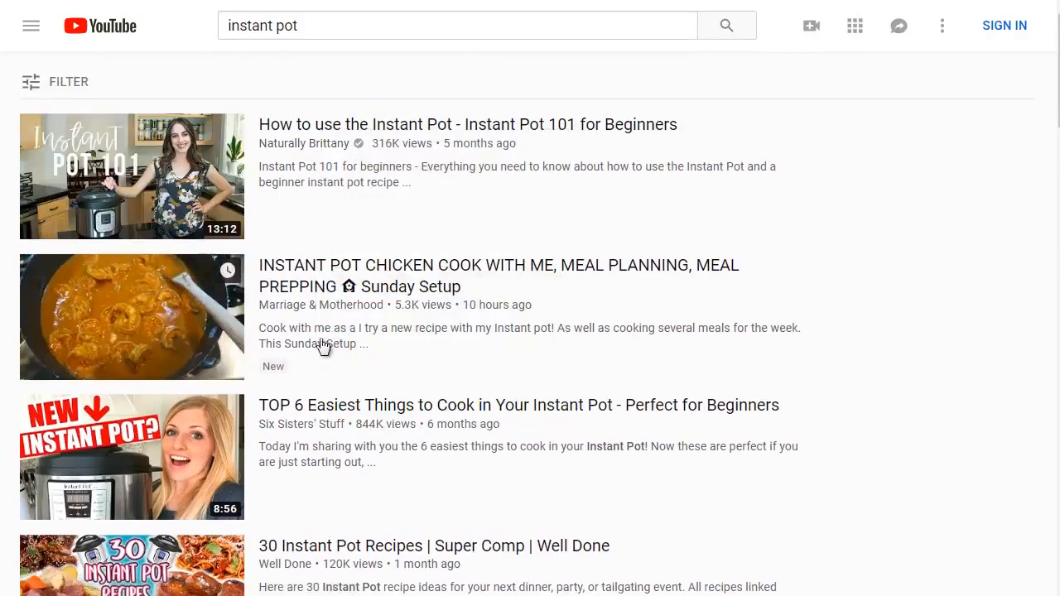
right_click(323, 404)
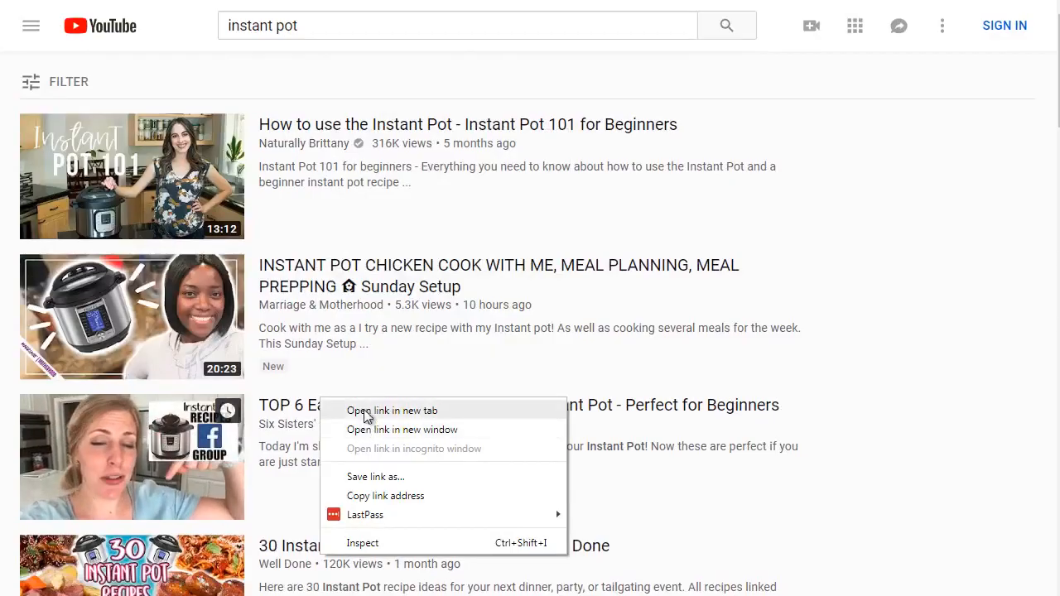
left_click(367, 411)
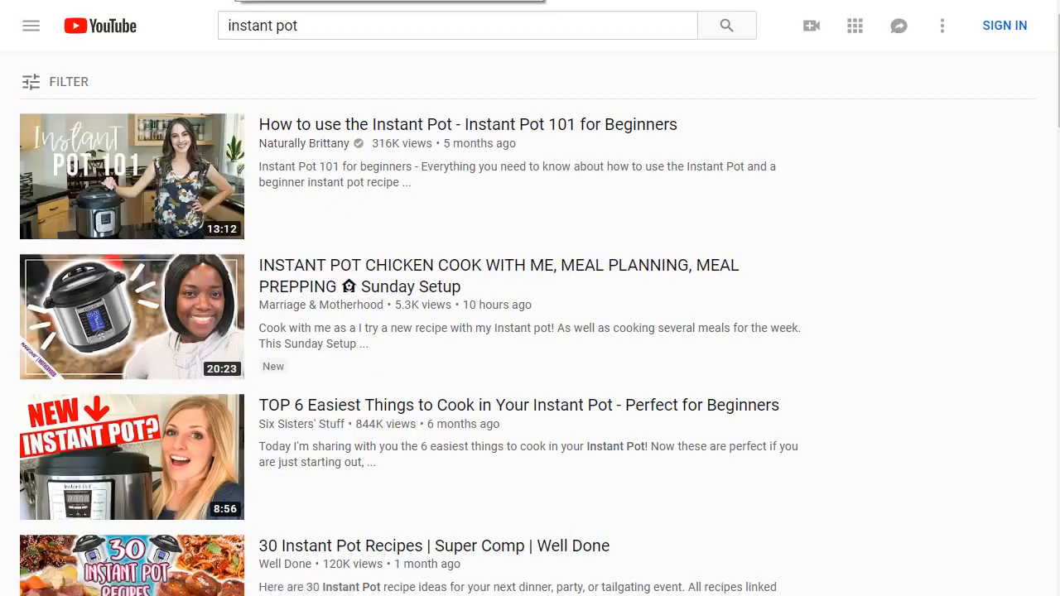
Step: Switch to the "How to use the Instant Pot - Instant Pot 101 for Beginners" video, mute it and pause it
key("ctrl+Tab")
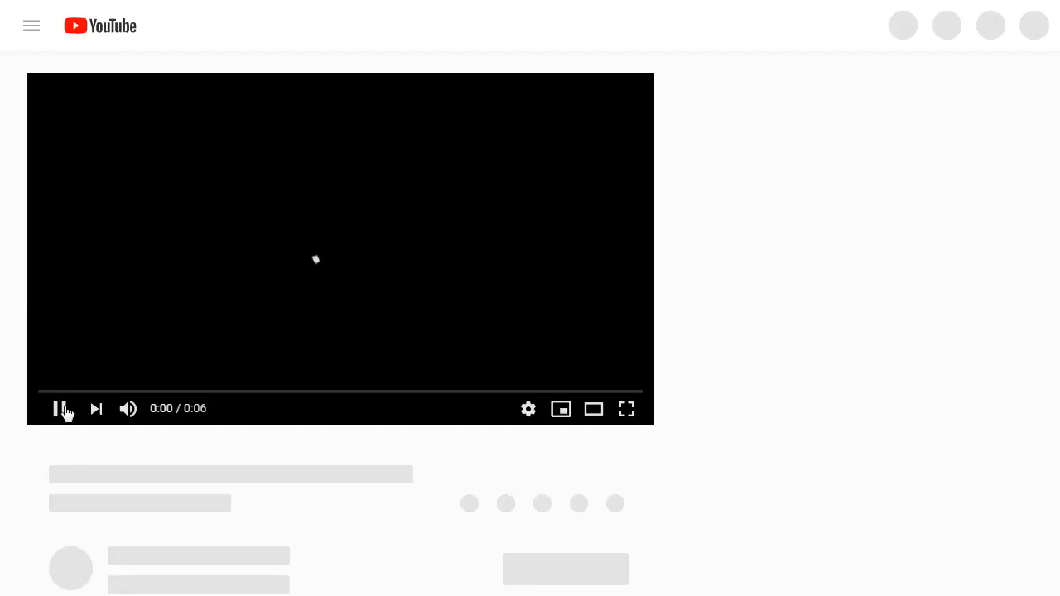
left_click(63, 410)
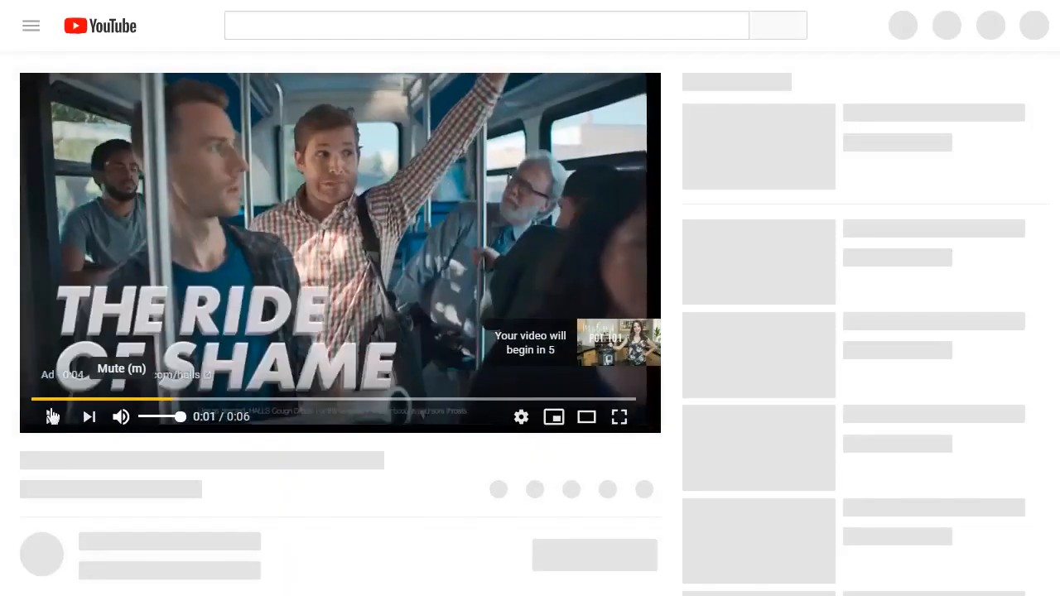
left_click(51, 410)
left_click(121, 409)
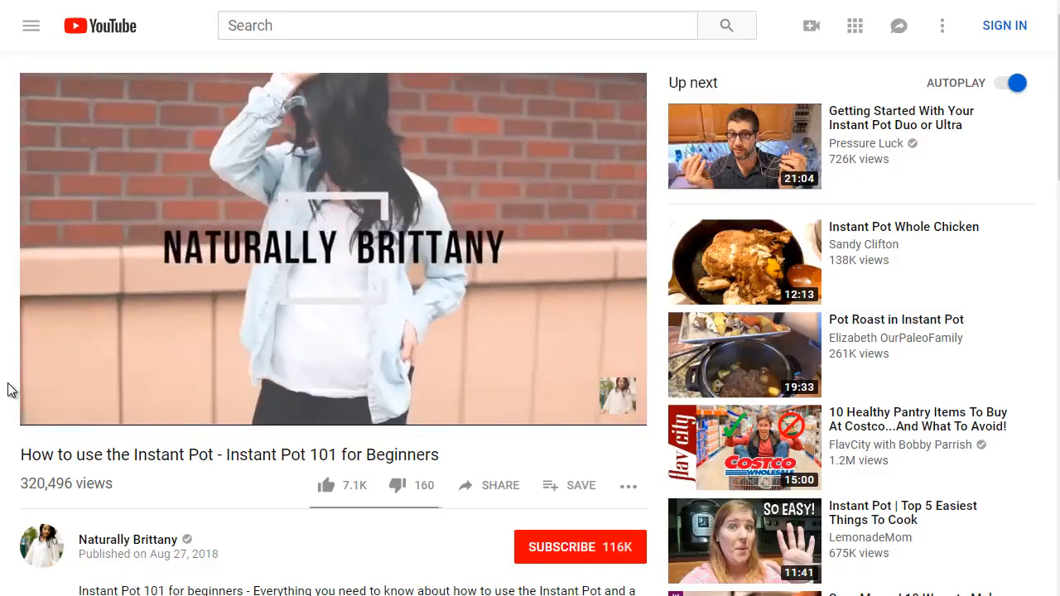
scroll(8, 390, "down", 1)
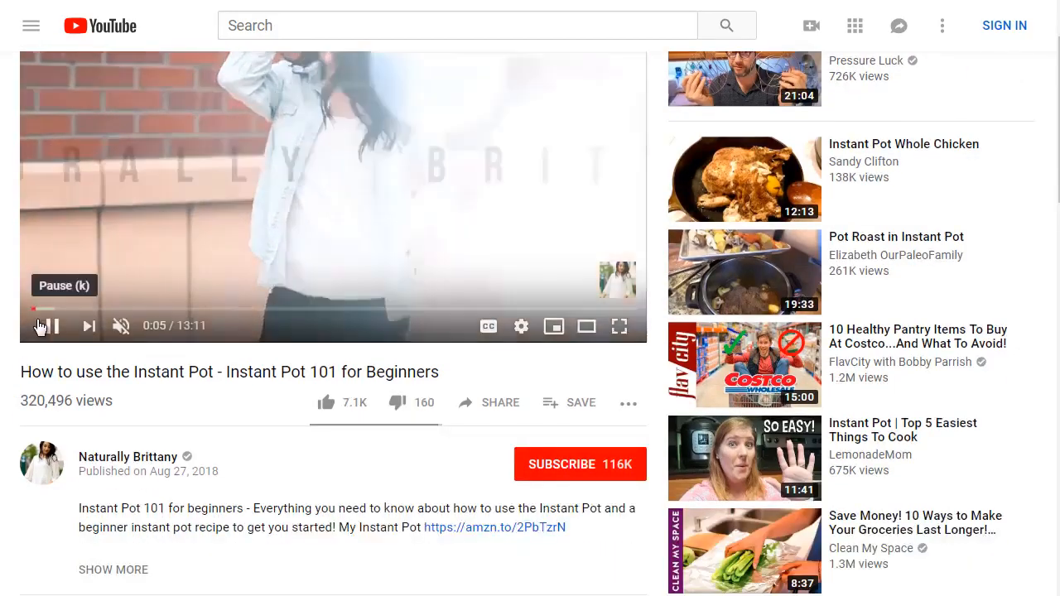
left_click(47, 327)
left_click(47, 327)
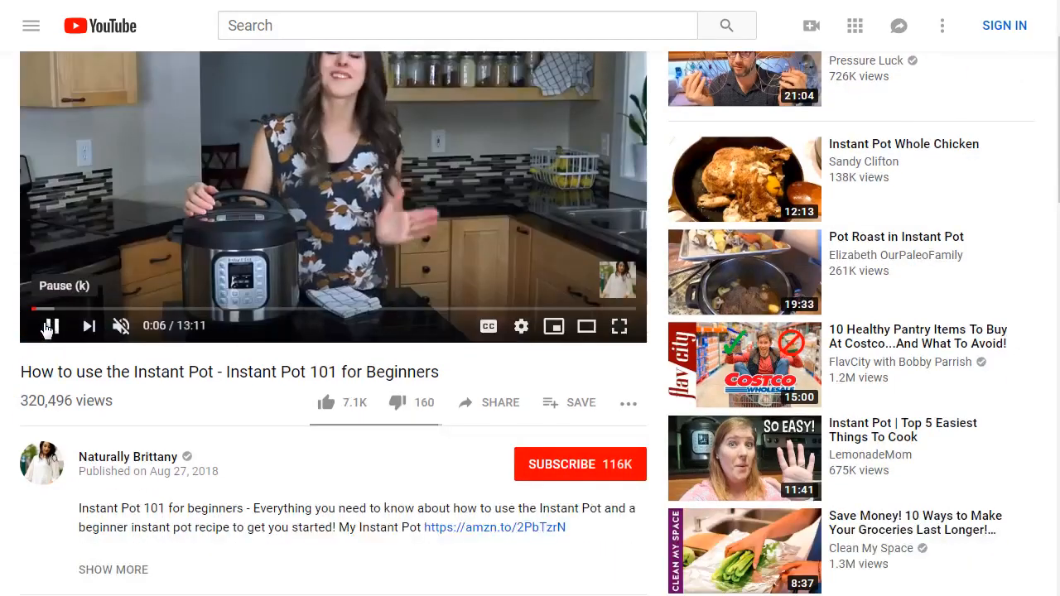
left_click(45, 325)
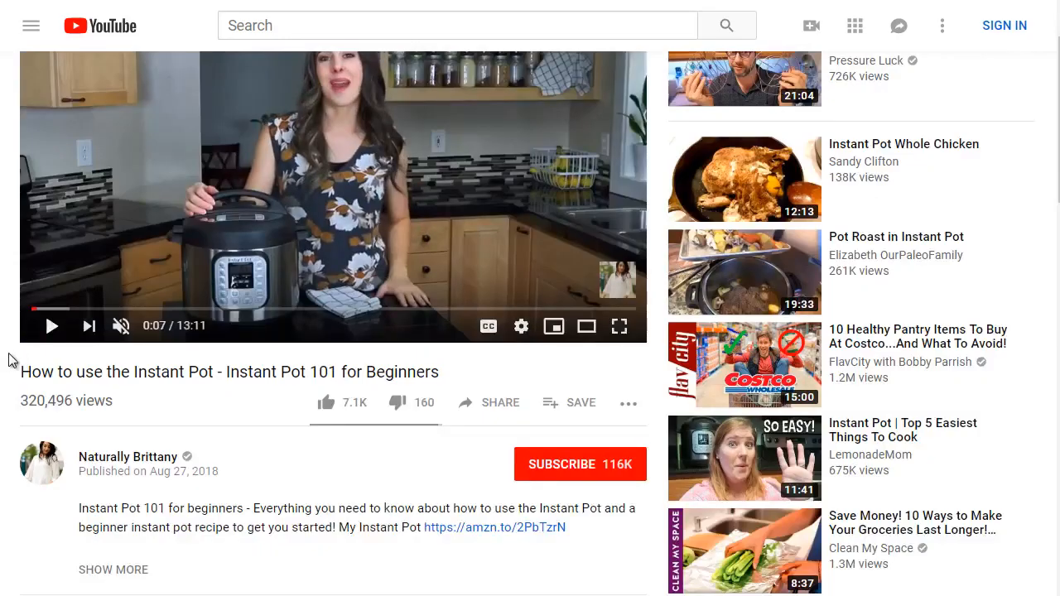
Step: Copy the video's title and paste it into a blank text editor document
scroll(33, 355, "down", 1)
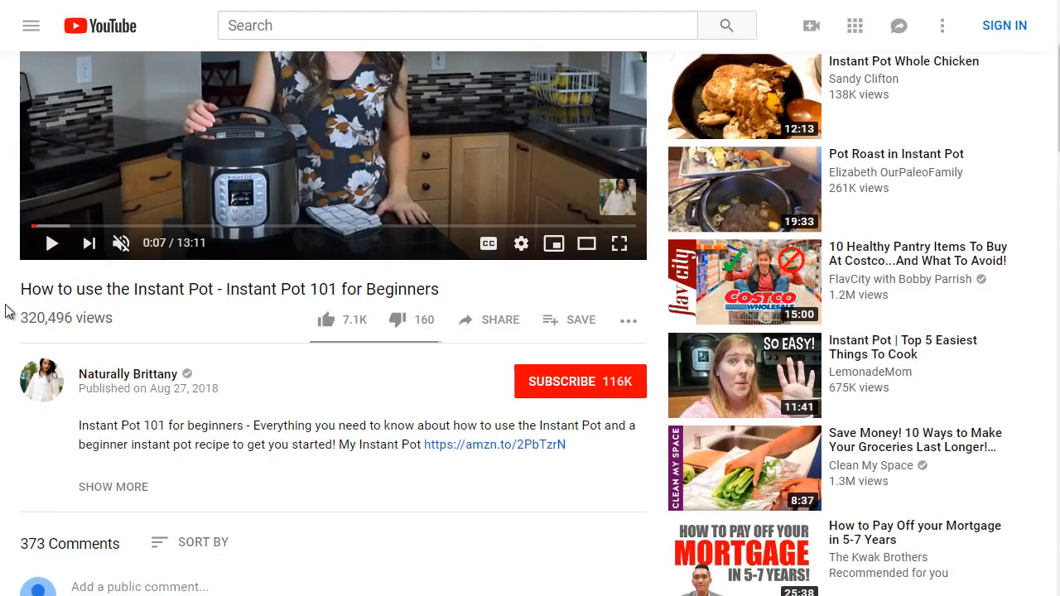
scroll(4, 312, "up", 2)
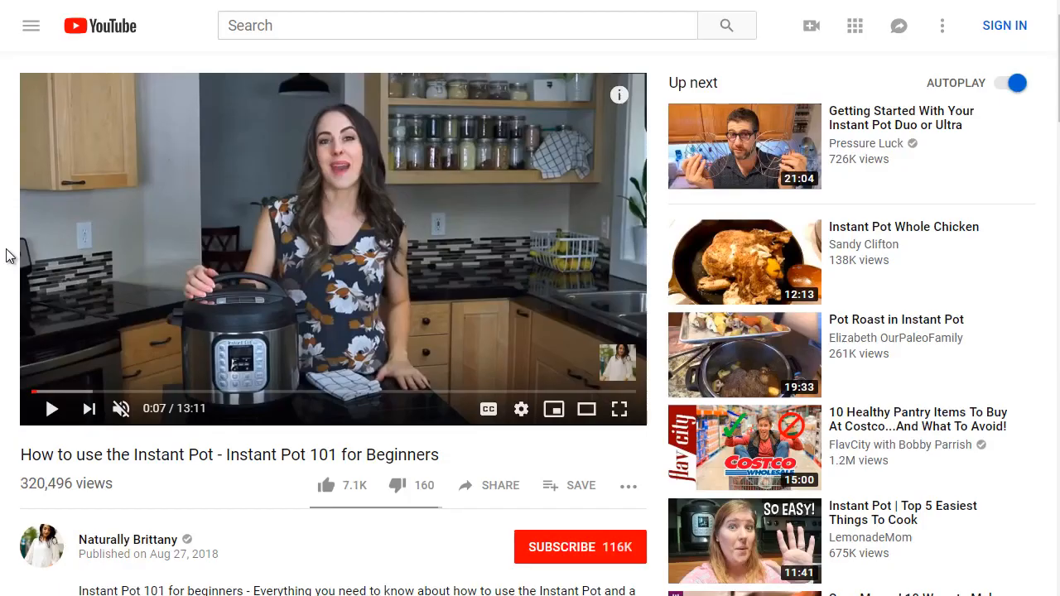
scroll(7, 253, "down", 1)
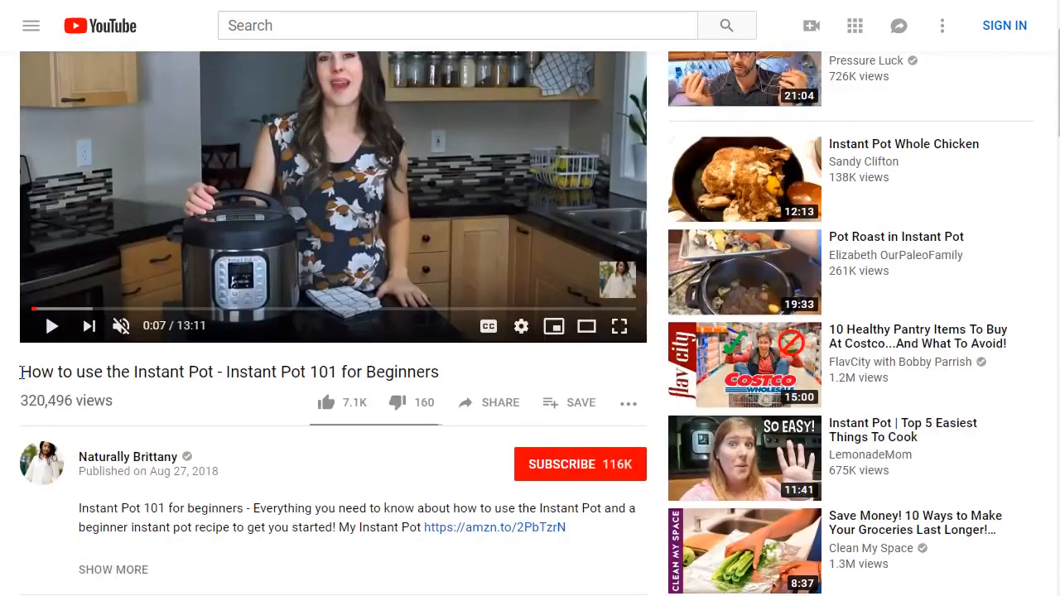
left_click_drag(20, 373, 445, 379)
key("ctrl+c")
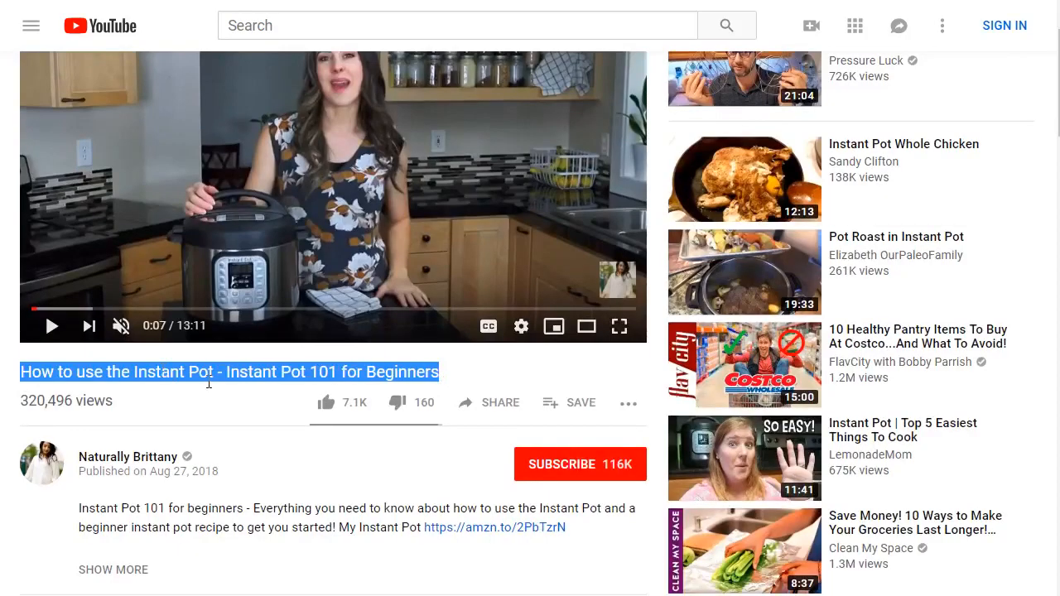
key("super")
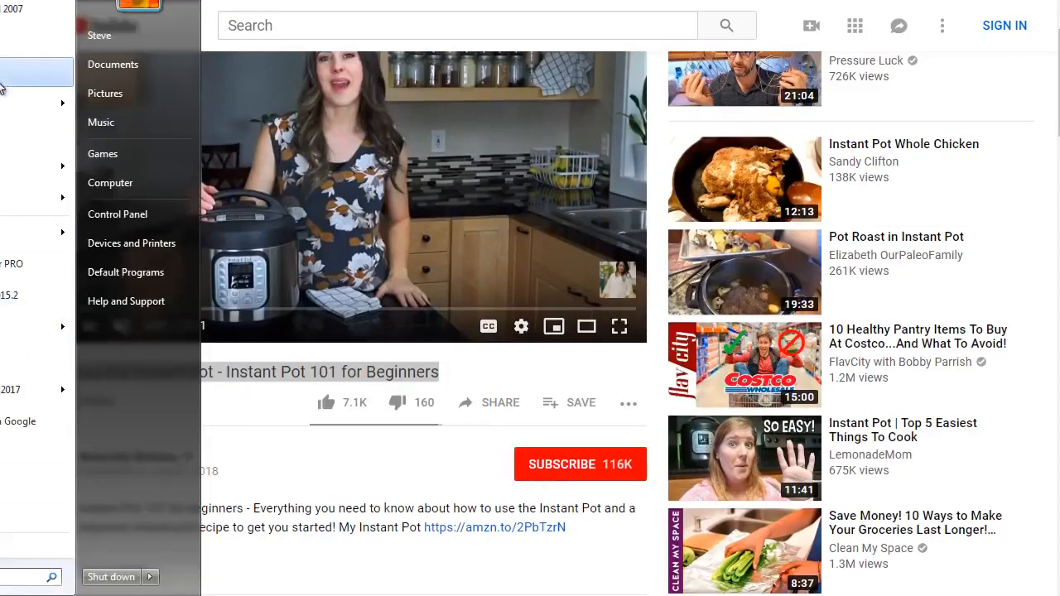
left_click(33, 73)
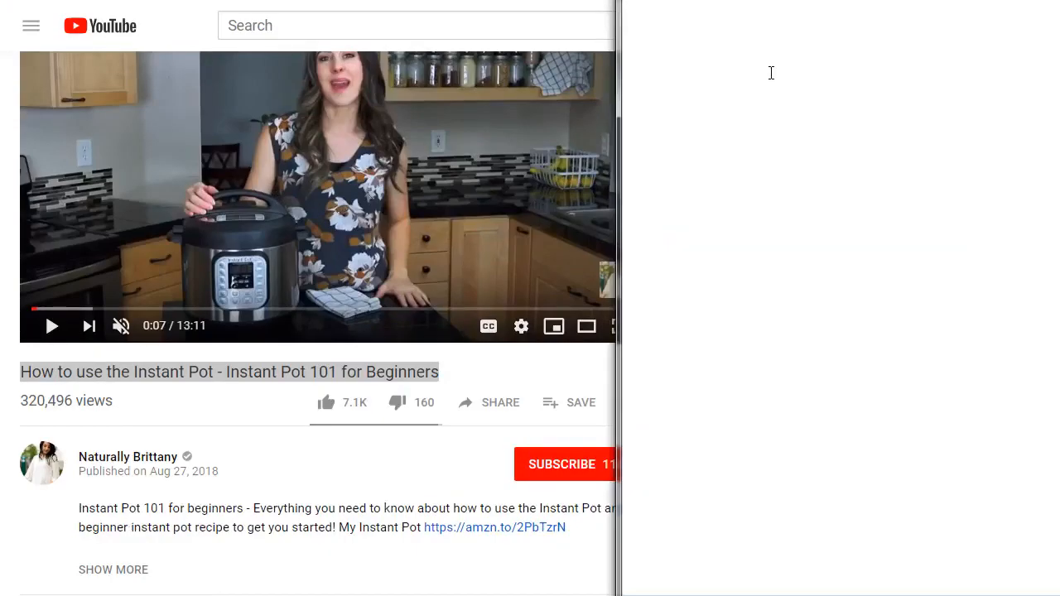
key("ctrl+v")
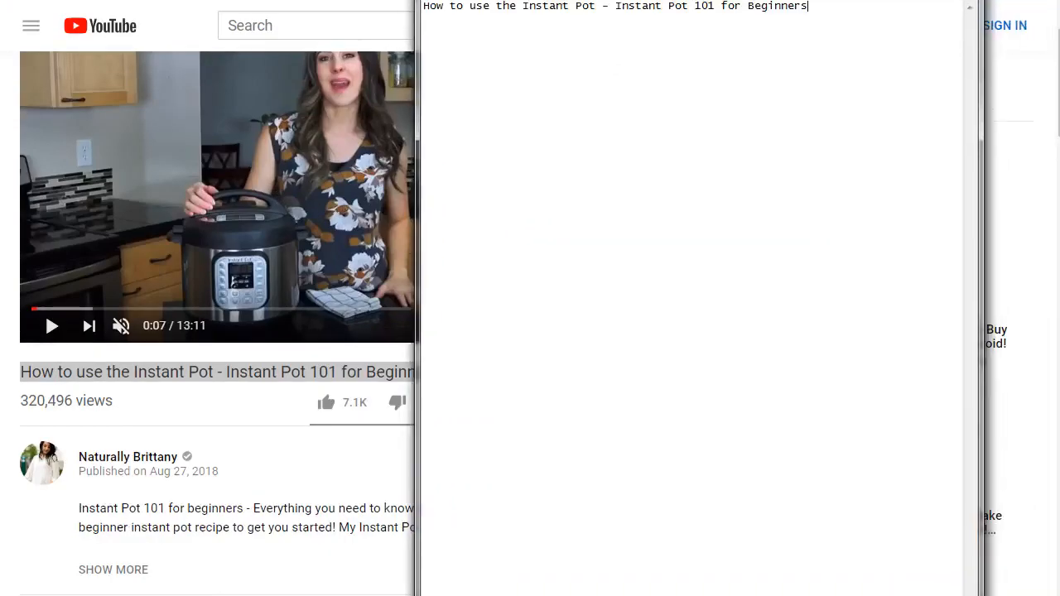
Step: Expand the video's full description and copy it from the opening sentence through the Instant Pot Yogurt Recipe link
left_click(229, 422)
scroll(232, 422, "down", 1)
scroll(229, 419, "down", 1)
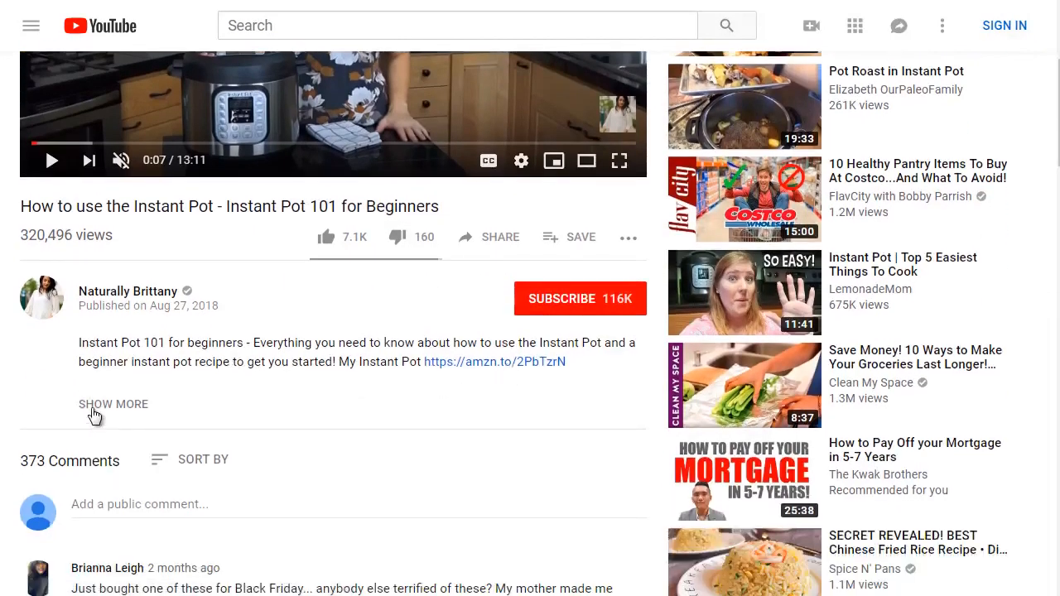
left_click(89, 409)
left_click_drag(77, 348, 507, 370)
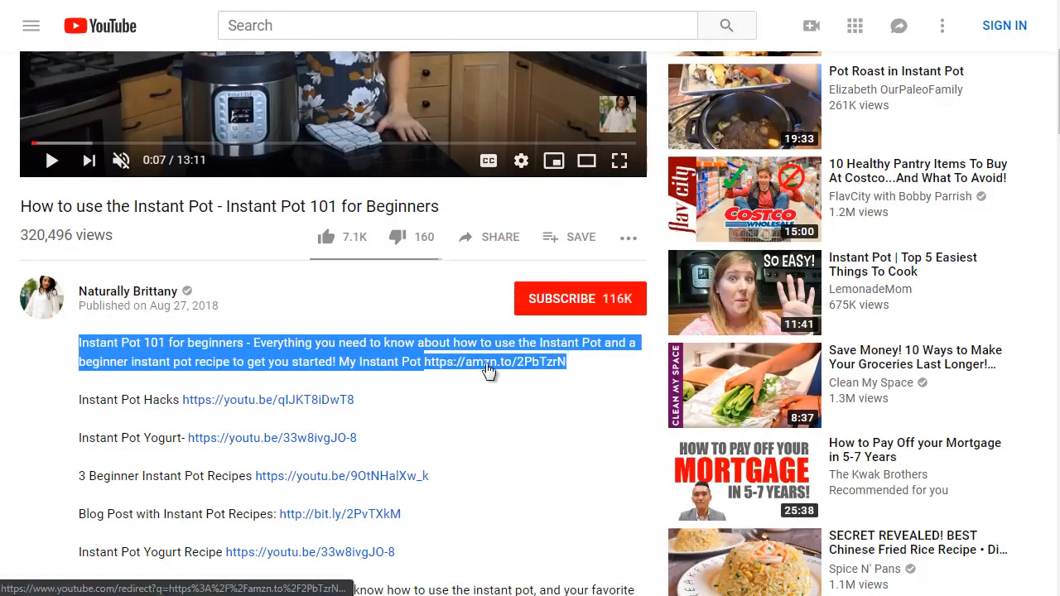
scroll(291, 381, "down", 1)
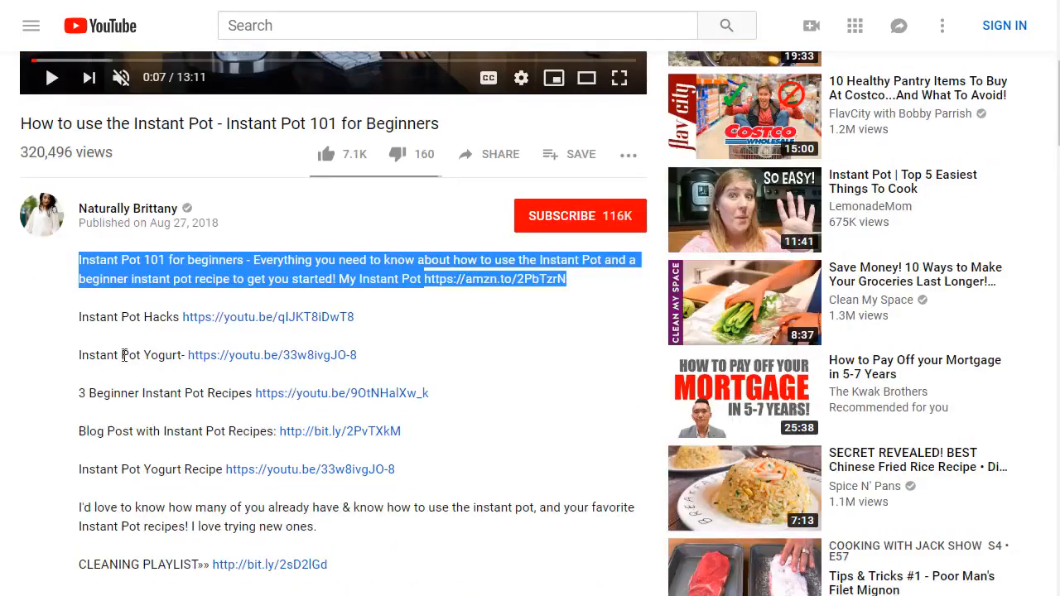
left_click(398, 356, "shift")
scroll(398, 356, "down", 1)
left_click(417, 397, "shift")
key("ctrl+c")
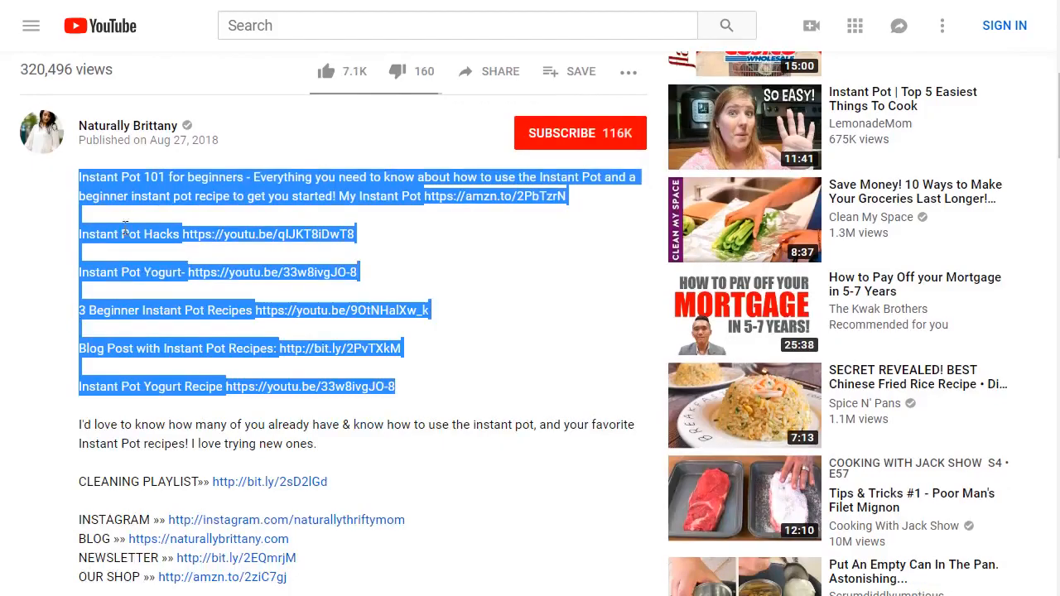
left_click(123, 193)
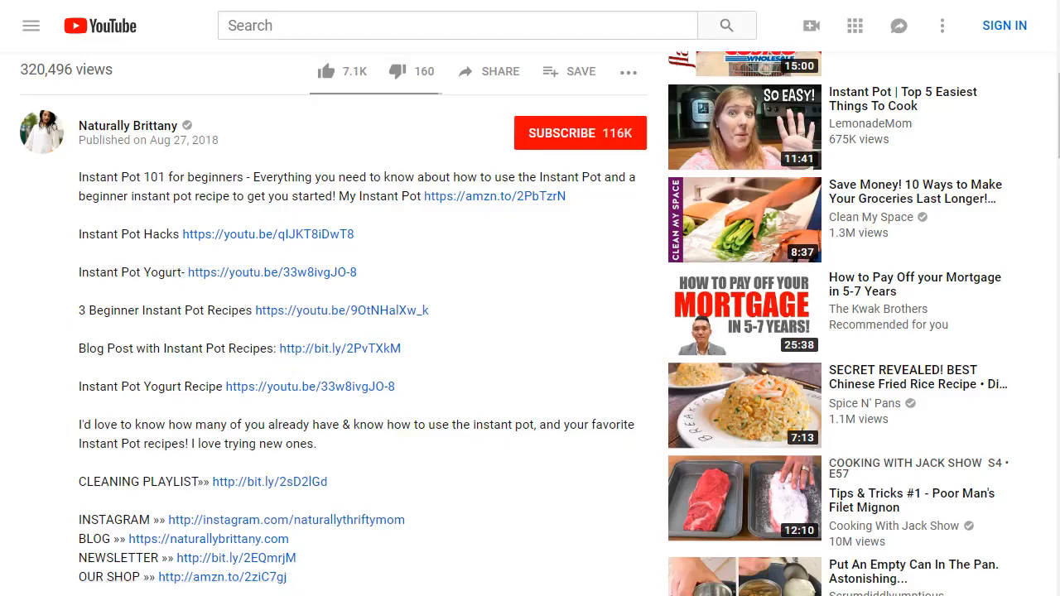
Step: Paste the copied description below the title in the text document and add a "=====" separator line beneath it
left_click(489, 595)
key("ctrl+v")
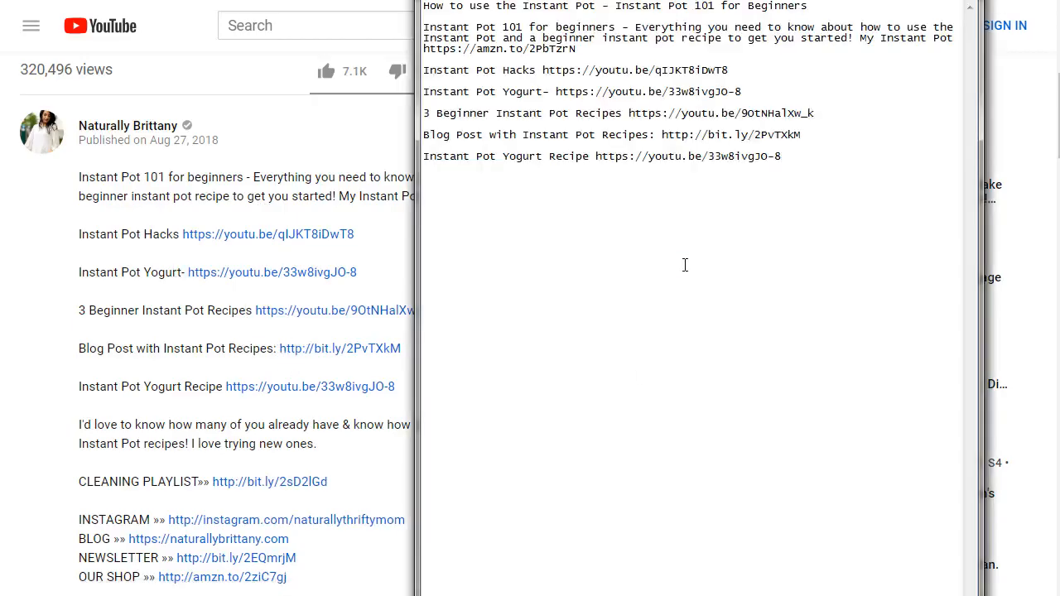
key("Return")
key("Return")
key("Return")
type("=====")
Step: Return to the Instant Pot 101 video page and review its remaining description, comments and extra options such as the transcript
left_click(64, 250)
scroll(66, 248, "down", 15)
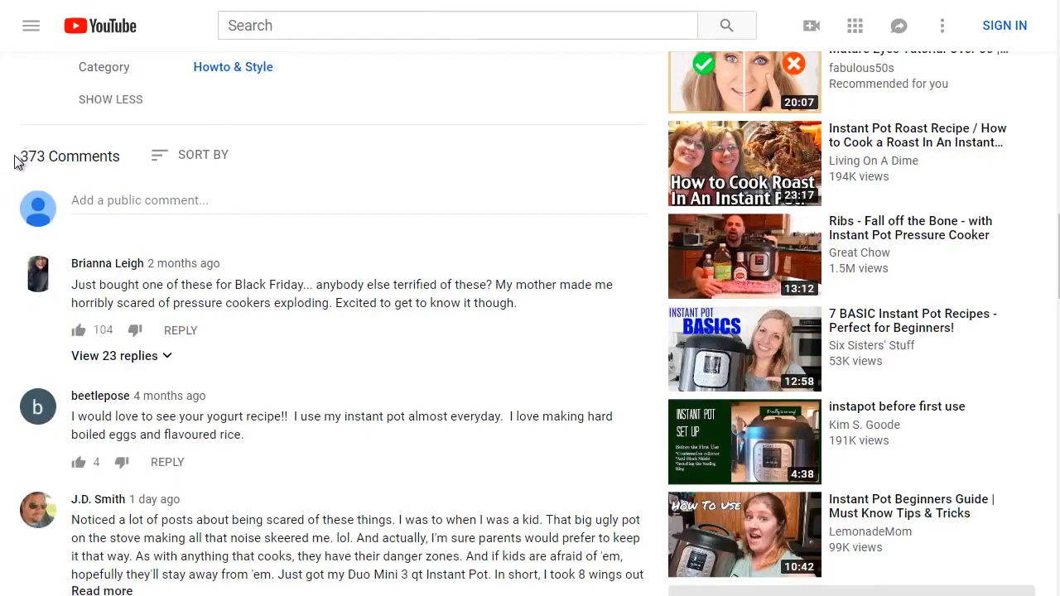
scroll(14, 155, "up", 10)
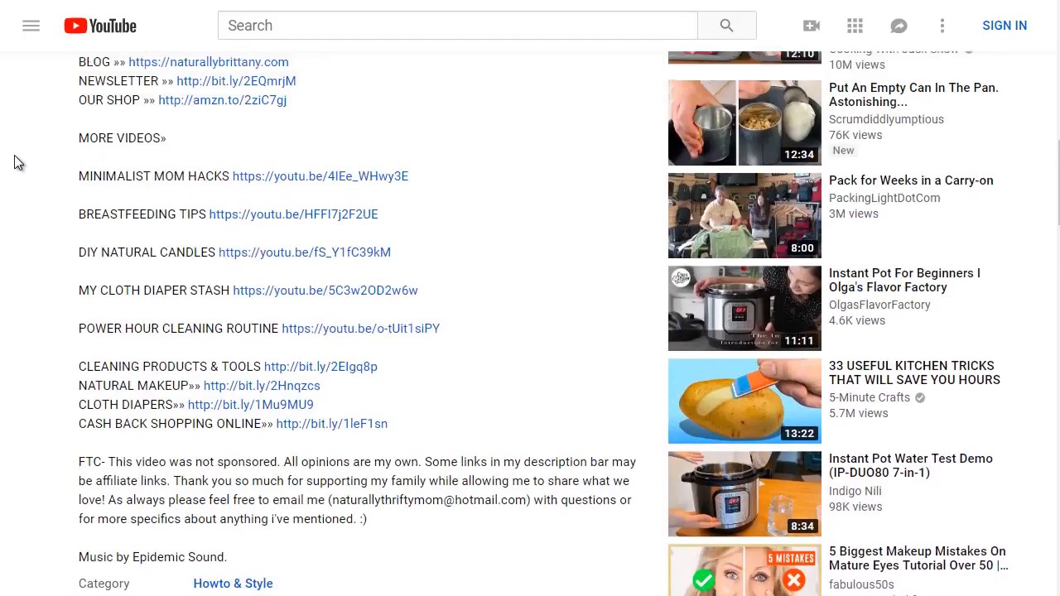
scroll(14, 155, "up", 5)
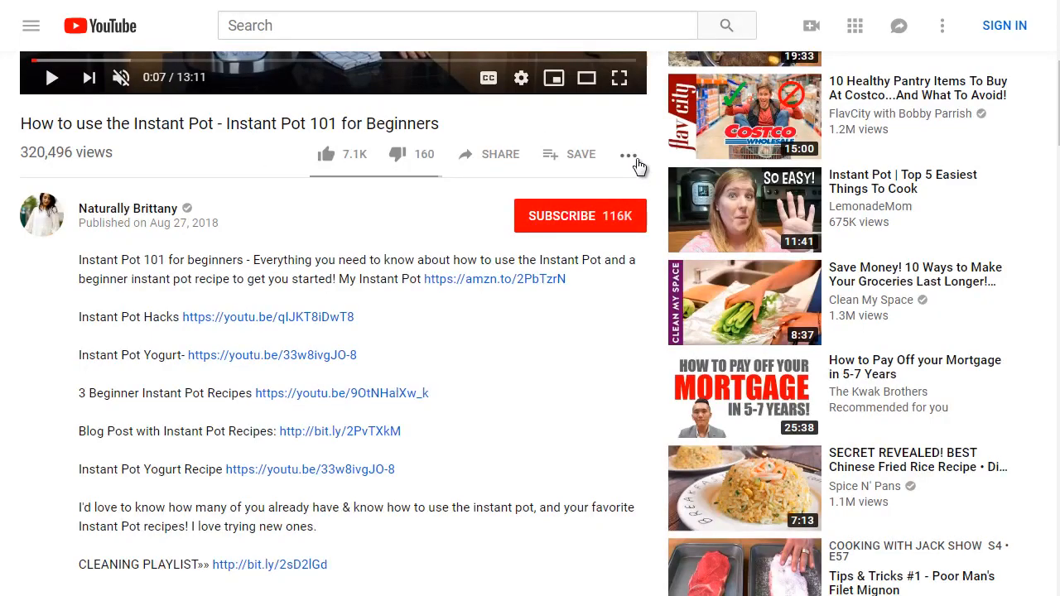
left_click(631, 161)
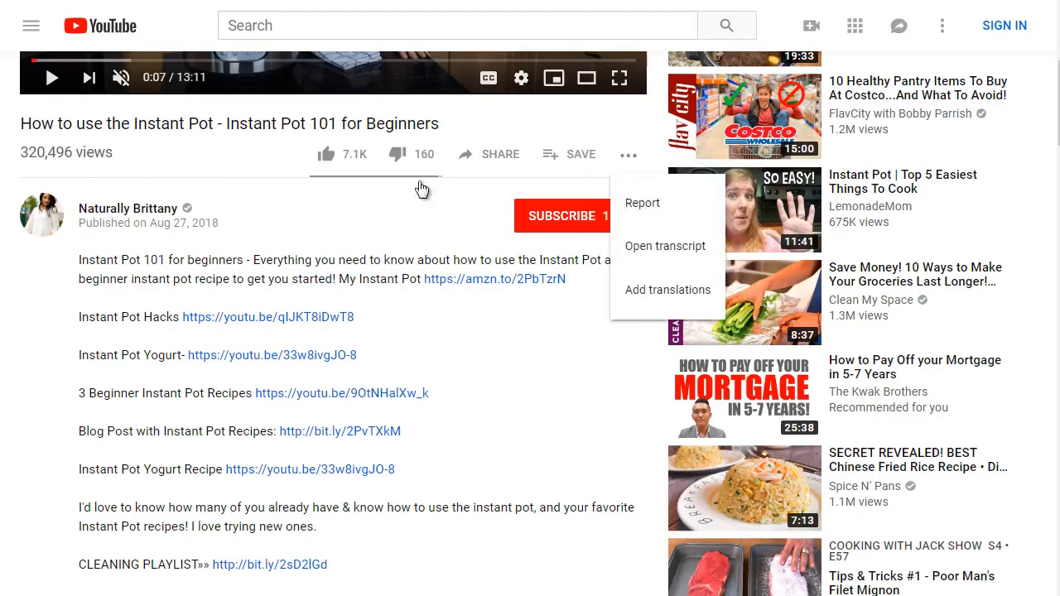
left_click(31, 275)
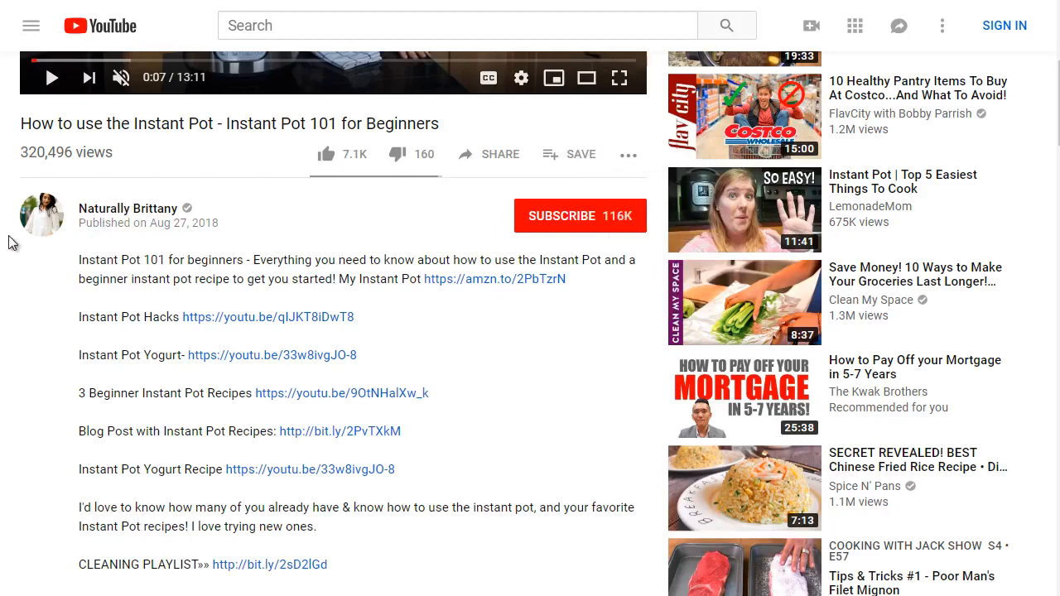
Step: Open the Instant Pot 101 creator's channel and pause its featured video
scroll(9, 241, "up", 1)
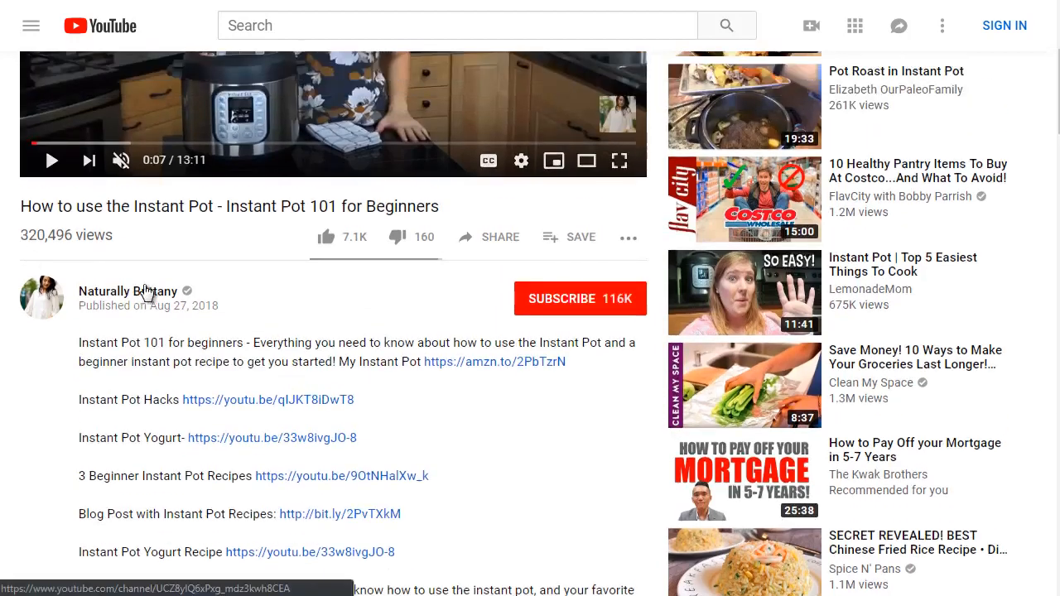
right_click(145, 297)
left_click(187, 301)
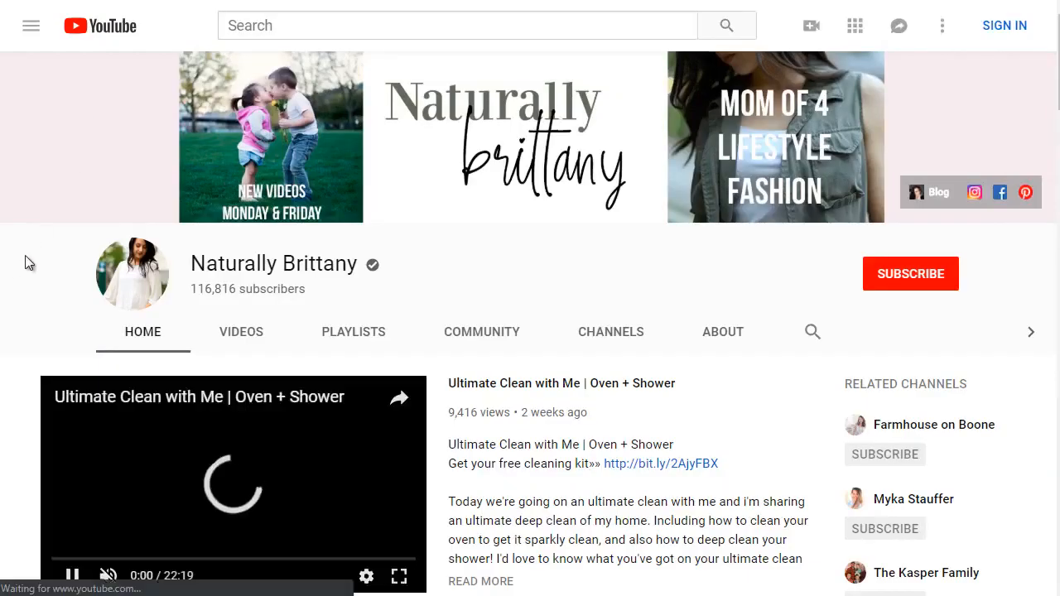
scroll(28, 260, "down", 1)
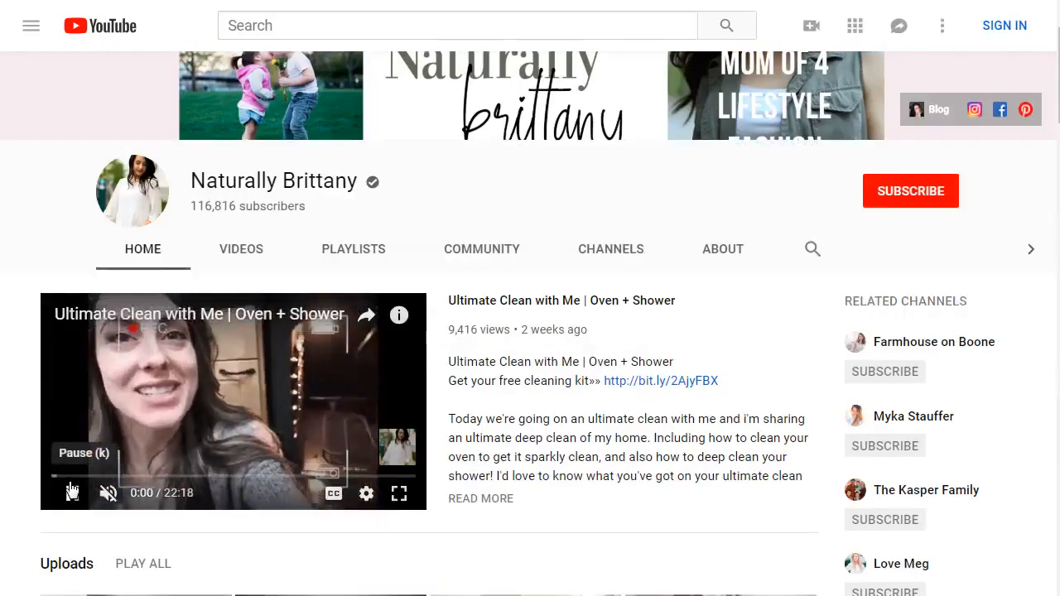
left_click(72, 492)
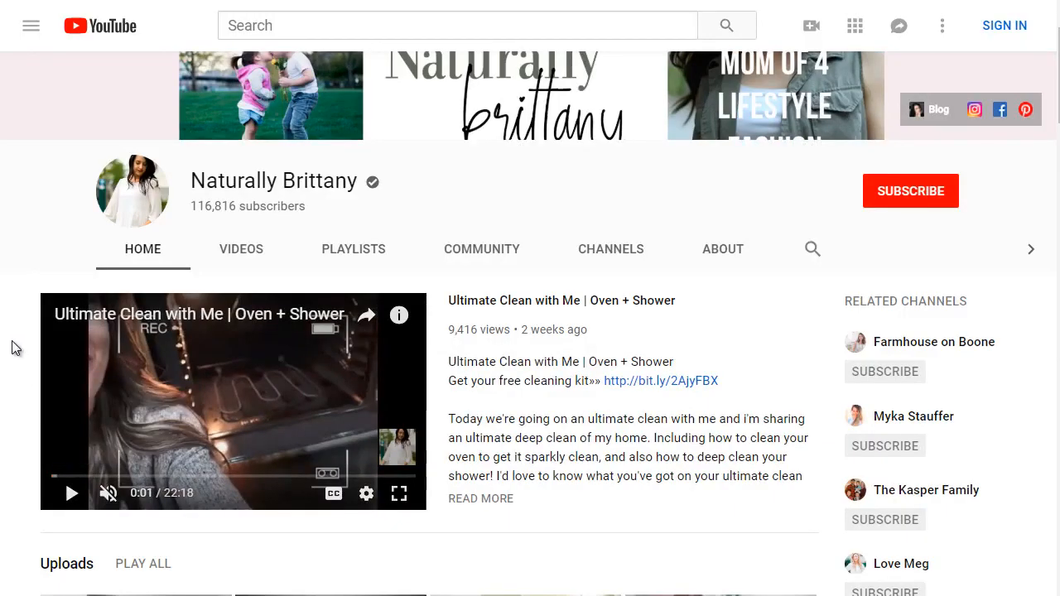
scroll(11, 348, "up", 1)
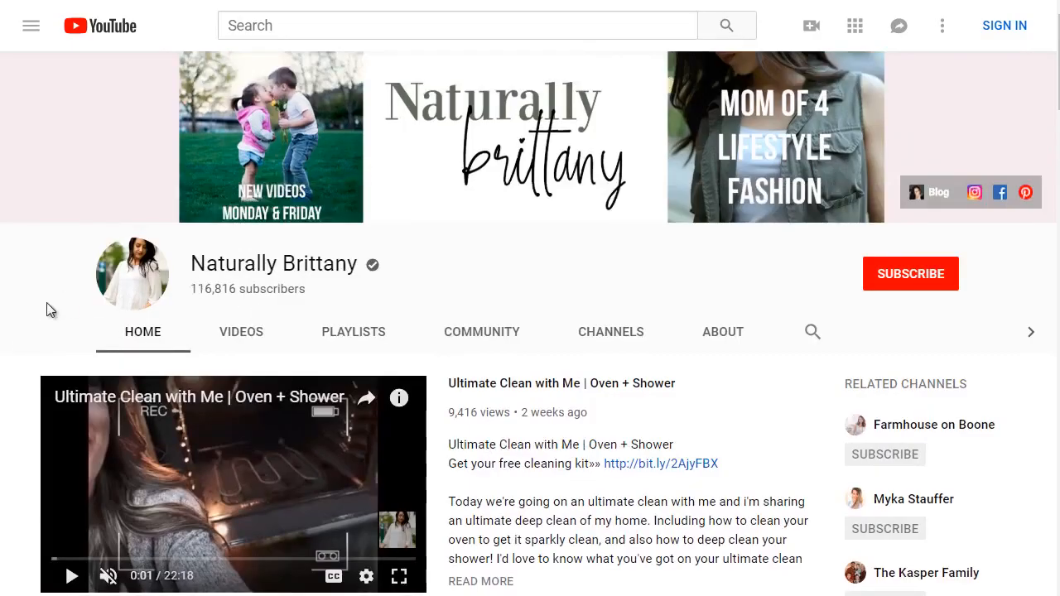
Step: Open the channel's uploaded videos and examine which topics they cover, looking for Instant Pot content
scroll(21, 348, "down", 2)
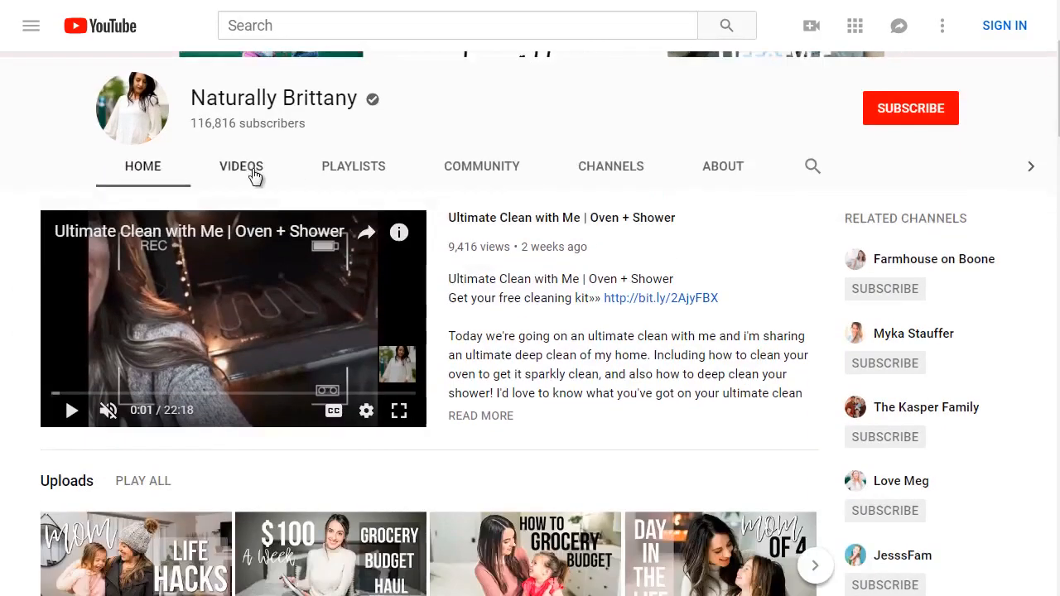
left_click(253, 172)
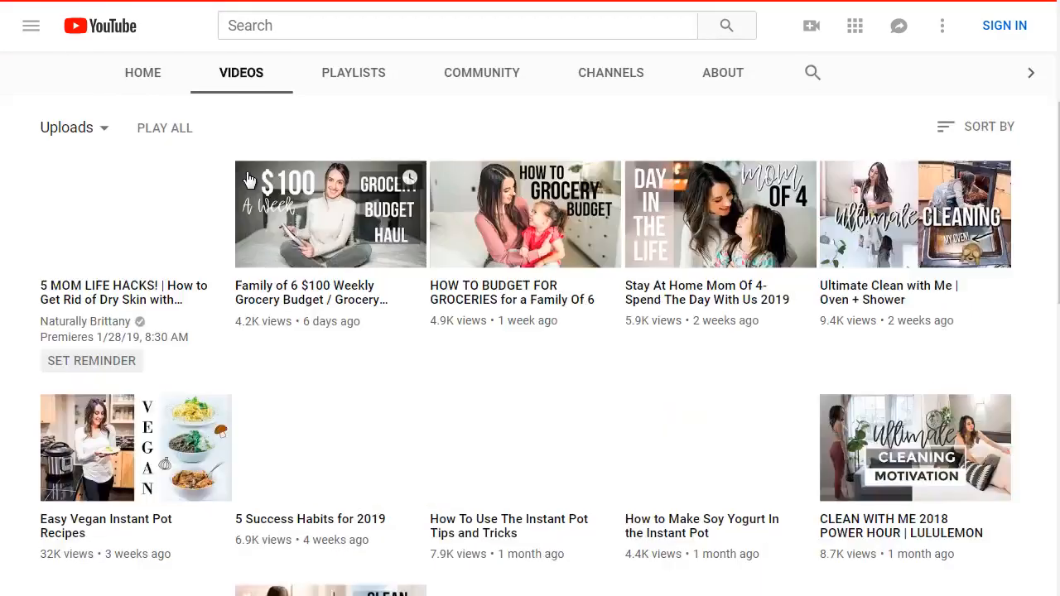
scroll(343, 252, "down", 5)
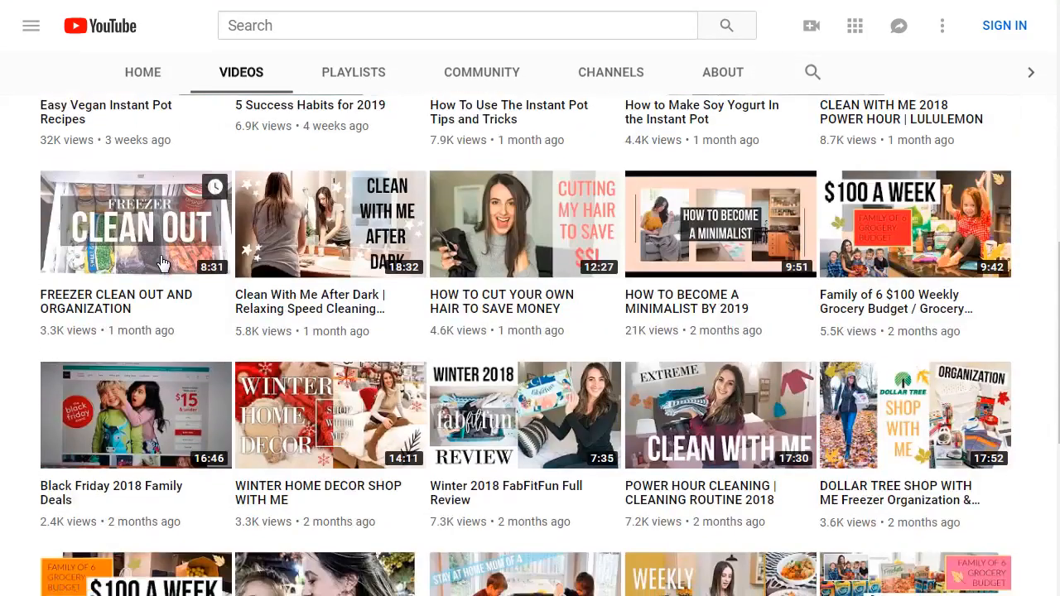
scroll(163, 265, "down", 1)
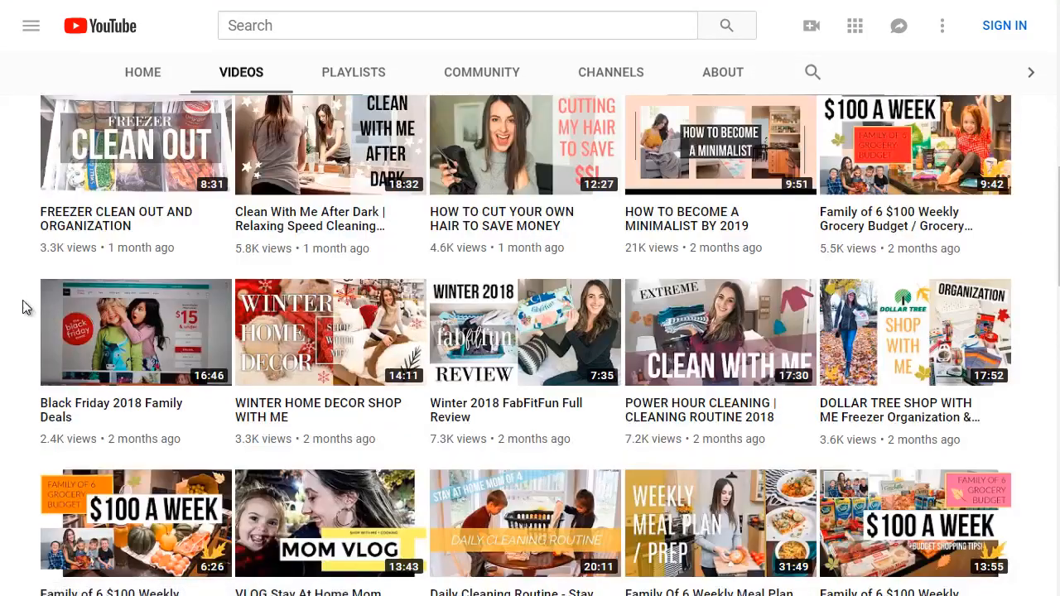
scroll(25, 306, "down", 3)
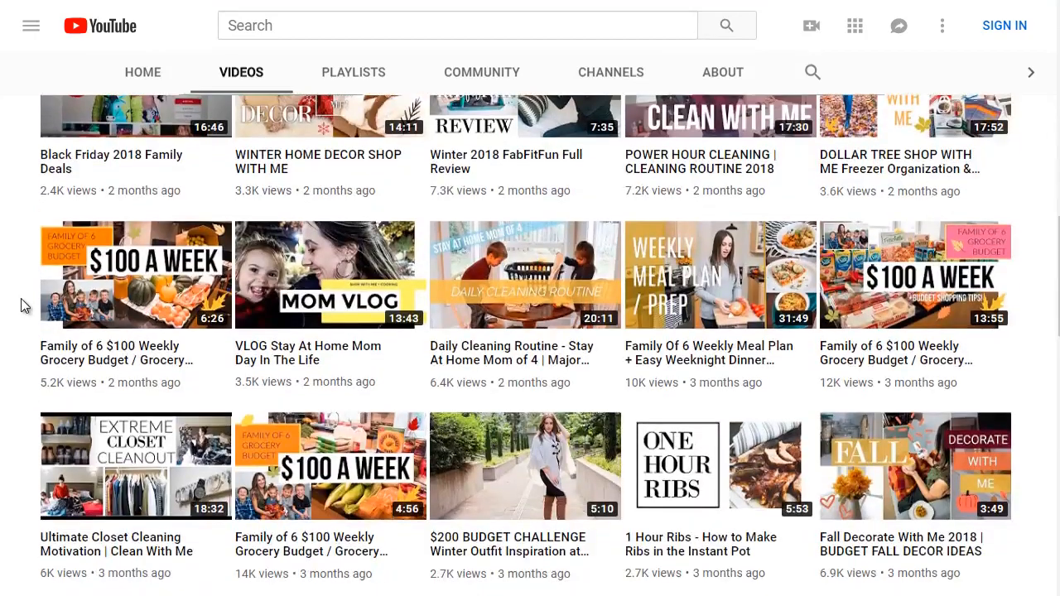
scroll(25, 307, "down", 2)
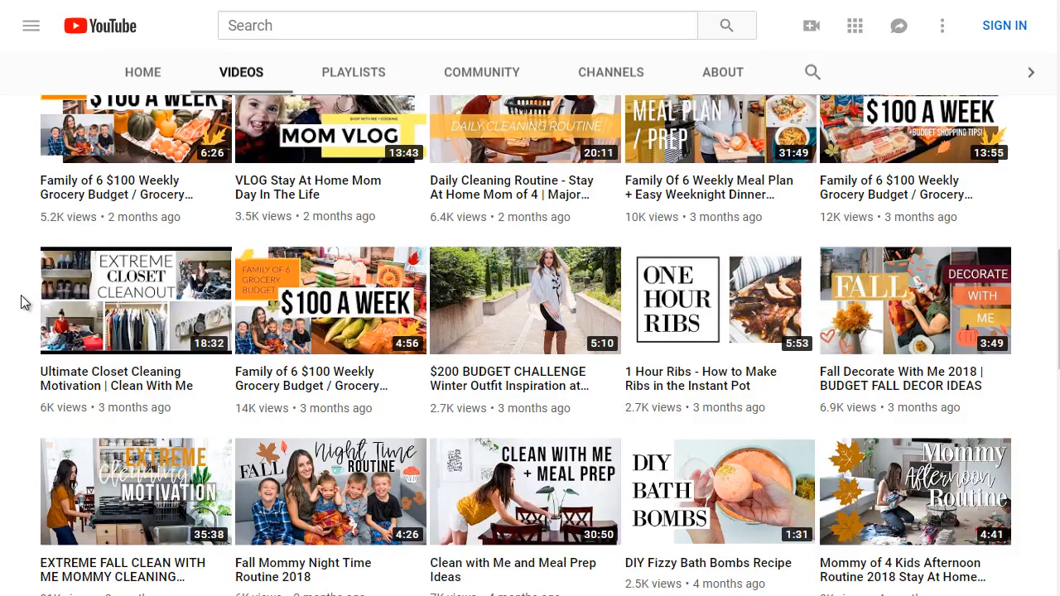
scroll(21, 297, "down", 2)
scroll(21, 297, "down", 2)
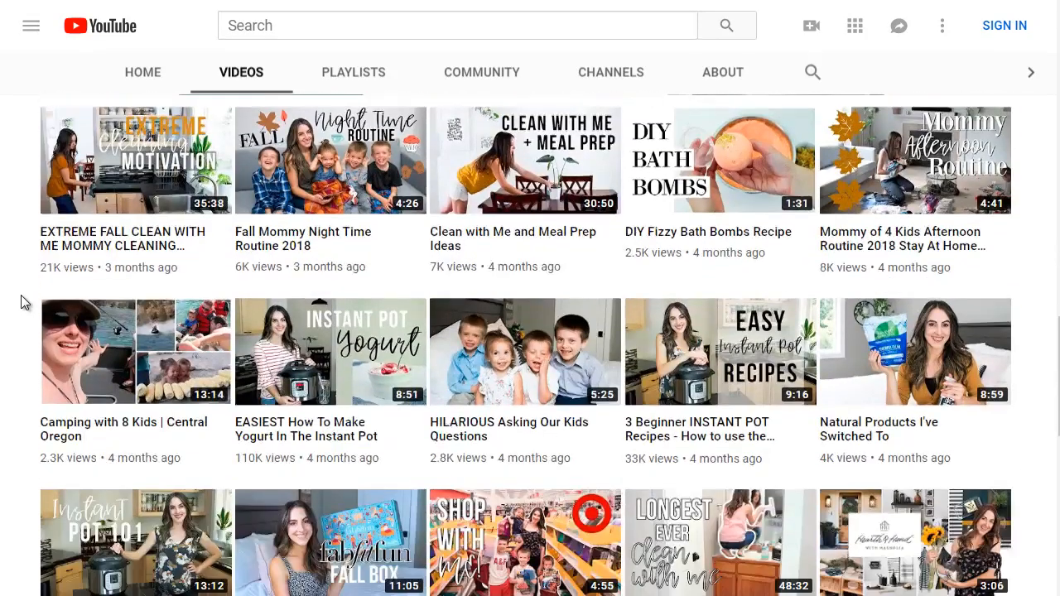
scroll(21, 295, "up", 12)
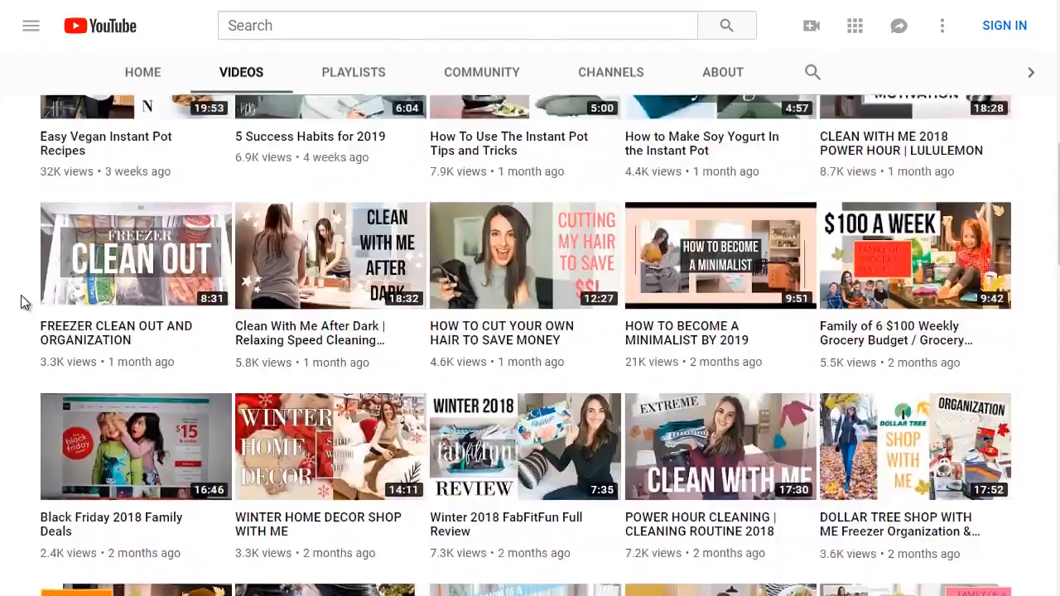
Step: Return to the Instant Pot 101 video page and look over its full description again
scroll(20, 295, "up", 5)
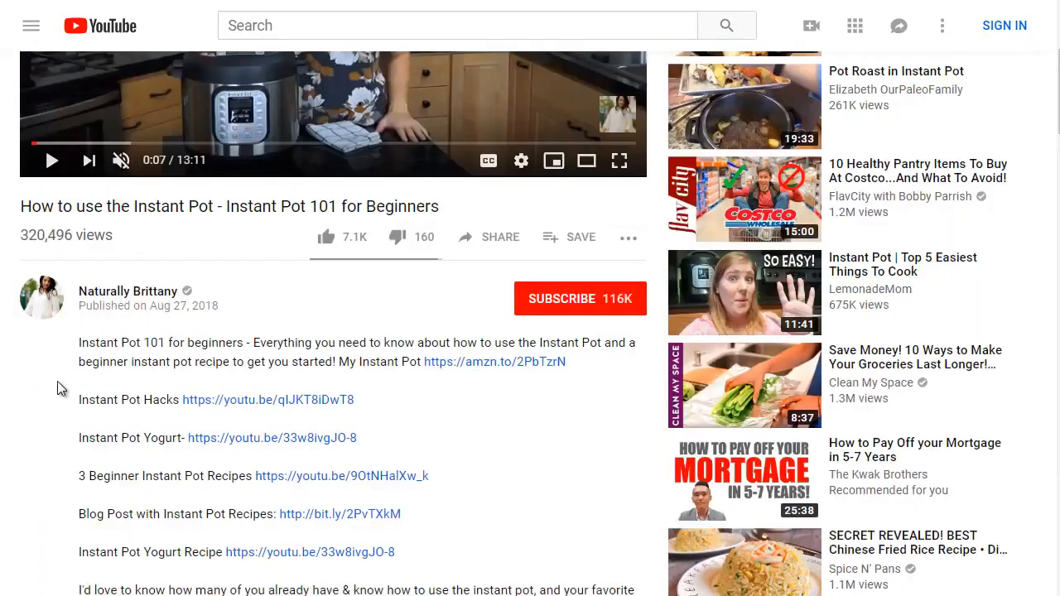
scroll(57, 389, "down", 5)
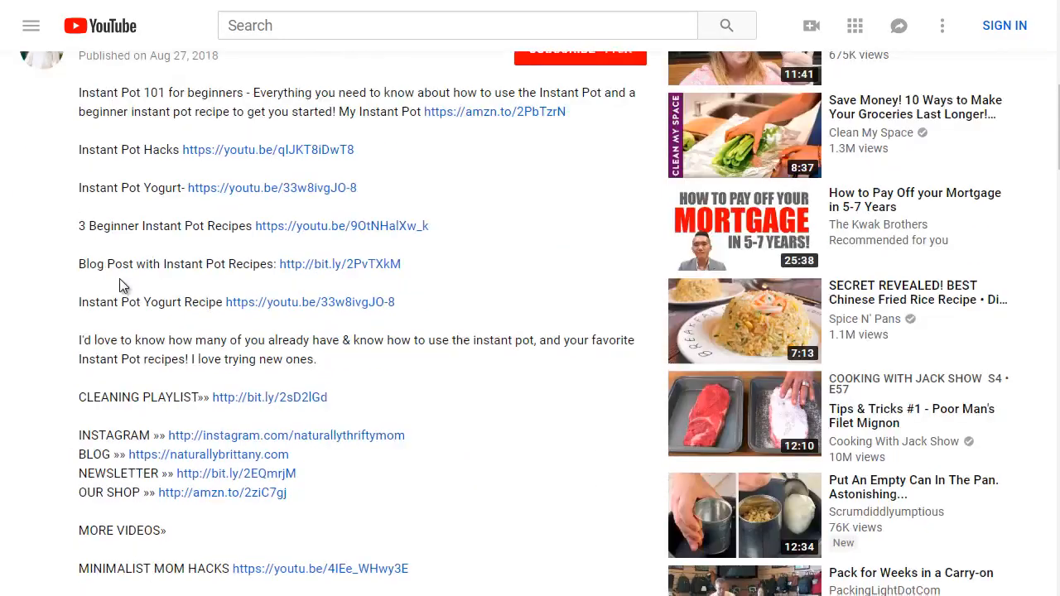
scroll(108, 282, "down", 1)
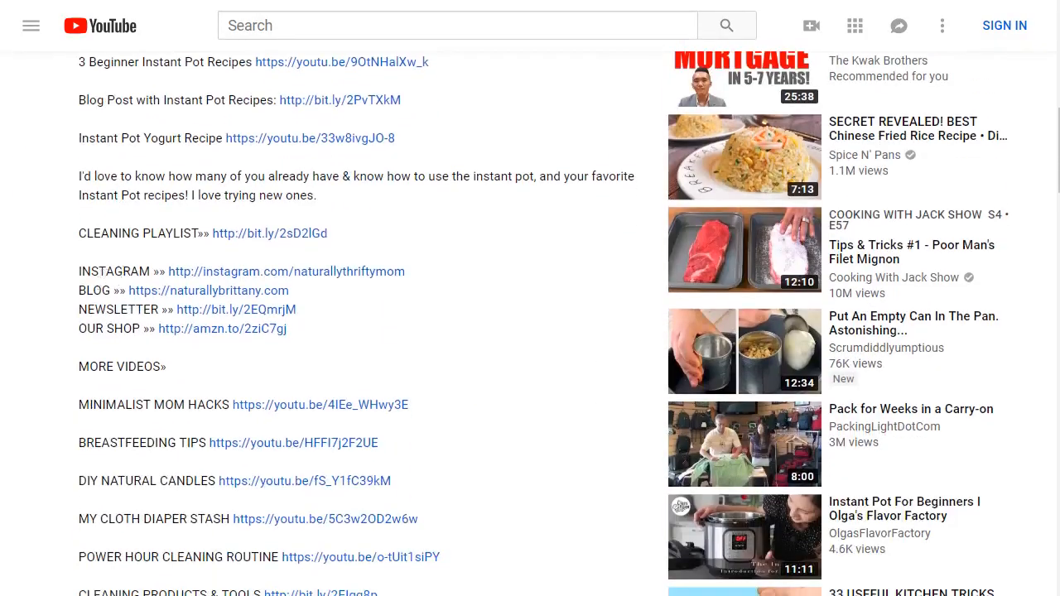
scroll(32, 231, "up", 6)
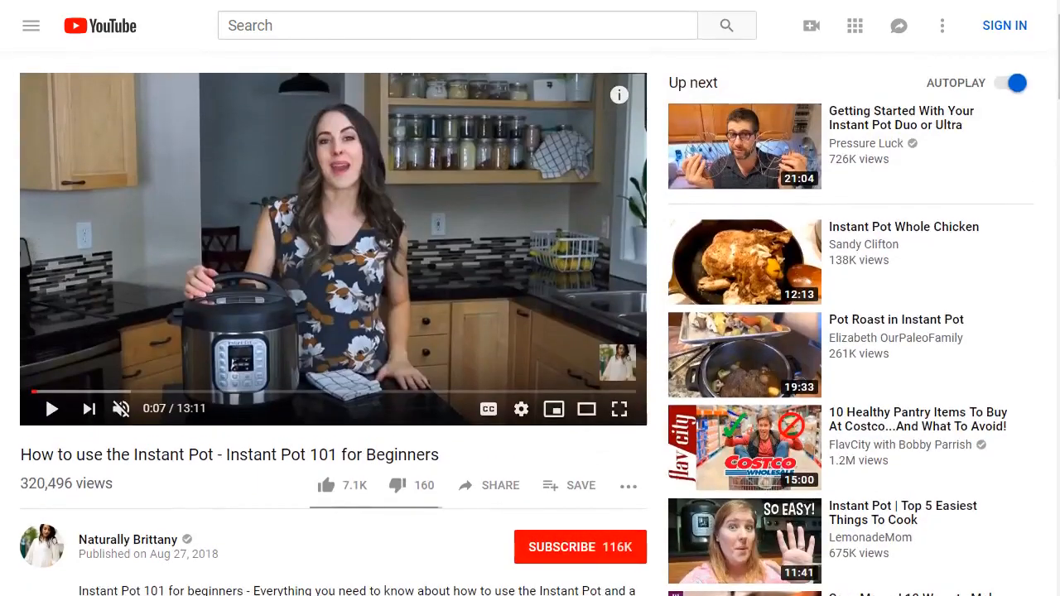
Step: Switch to the "INSTANT POT CHICKEN COOK WITH ME, MEAL PLANNING, MEAL PREPPING" video, mute it and pause it
key("alt+Left")
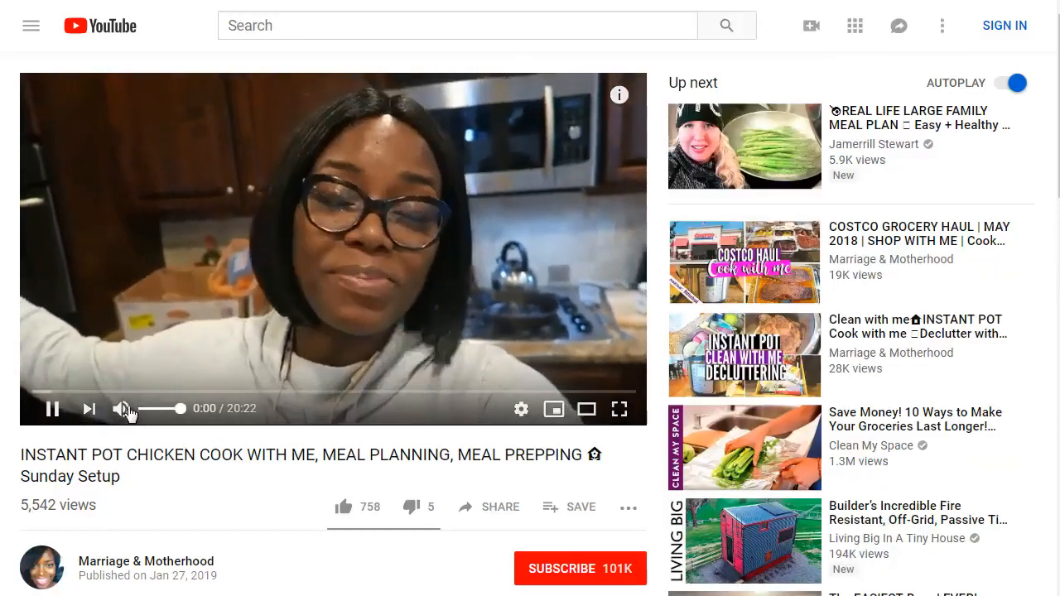
left_click(121, 409)
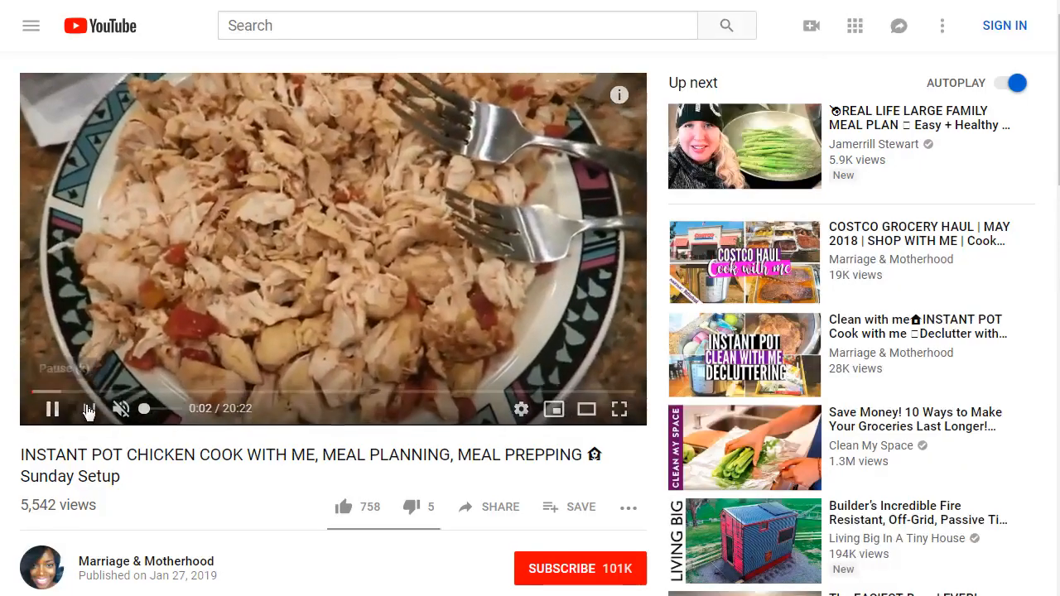
left_click(48, 409)
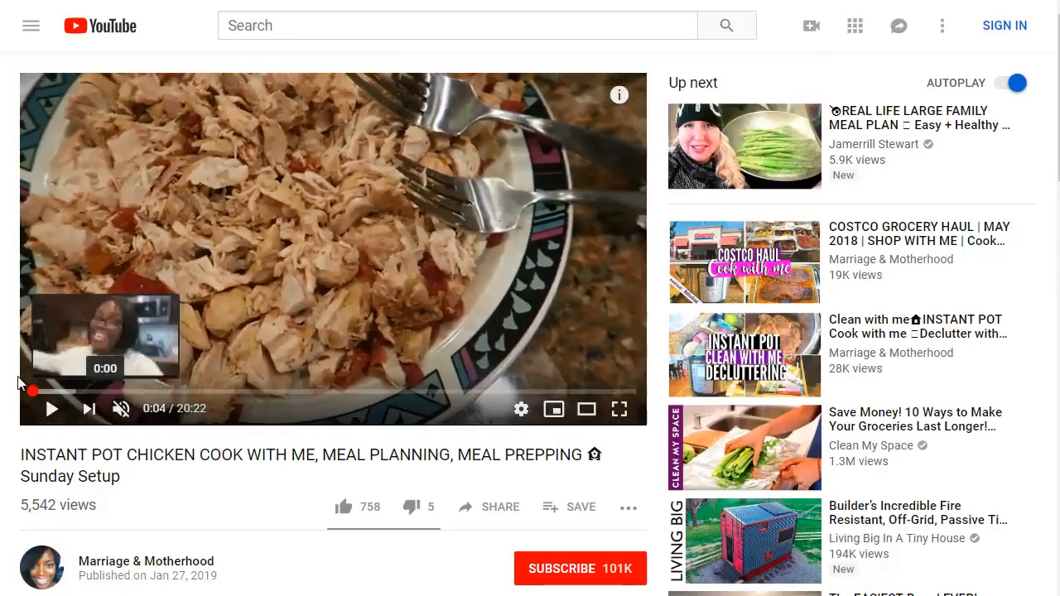
Step: Compare the chicken meal-prepping video's title, length and description with those of the Instant Pot 101 video
scroll(7, 377, "down", 3)
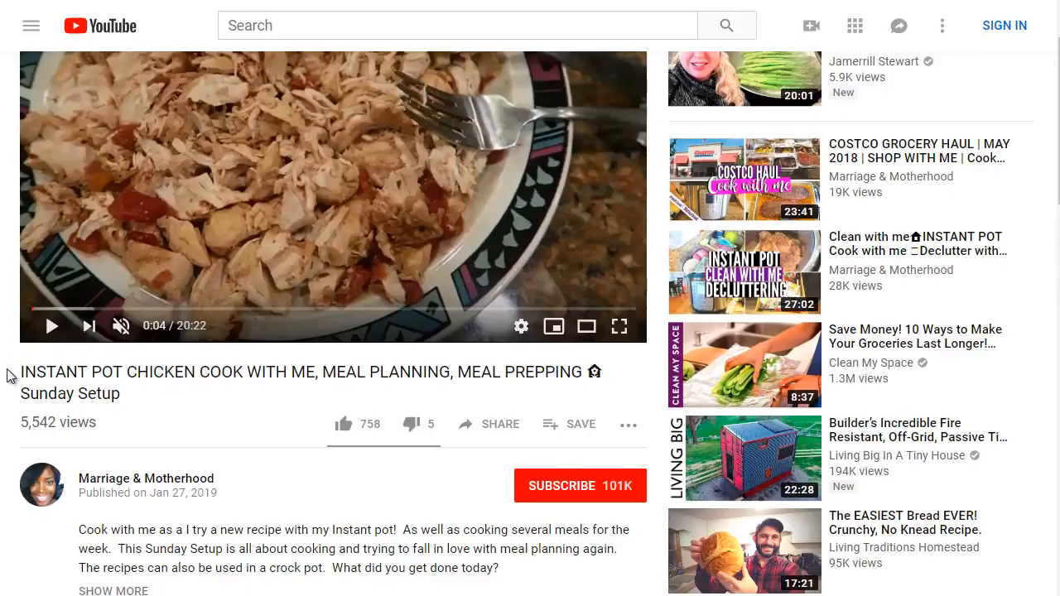
scroll(7, 376, "down", 1)
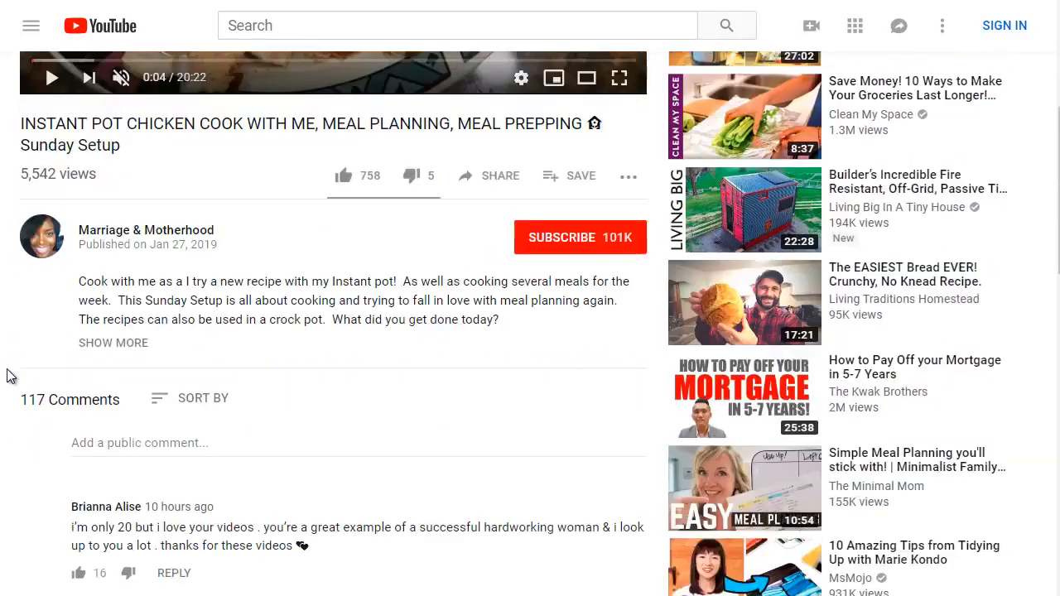
scroll(7, 376, "up", 1)
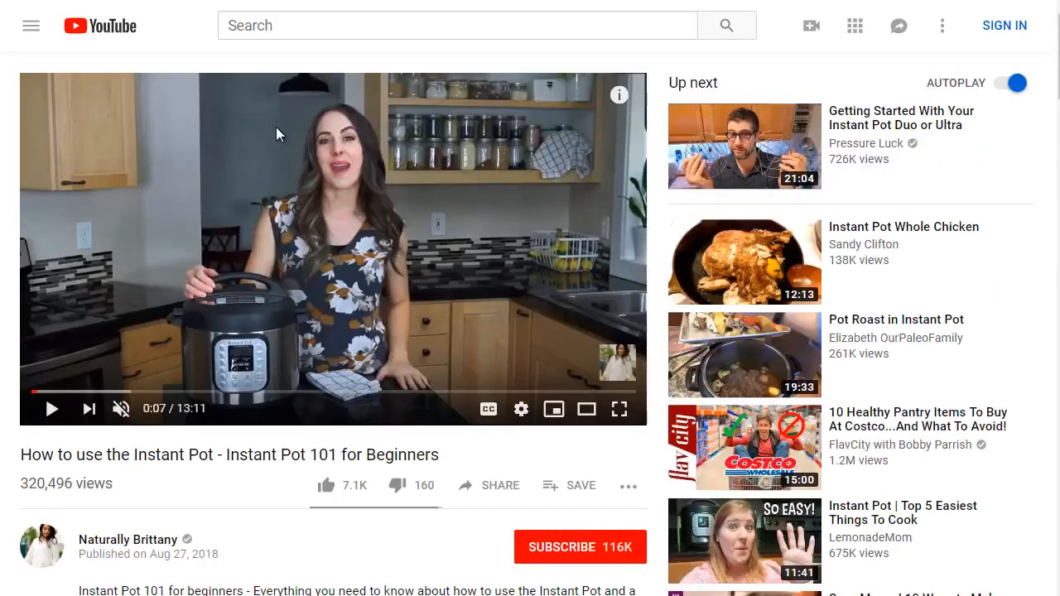
scroll(240, 160, "down", 3)
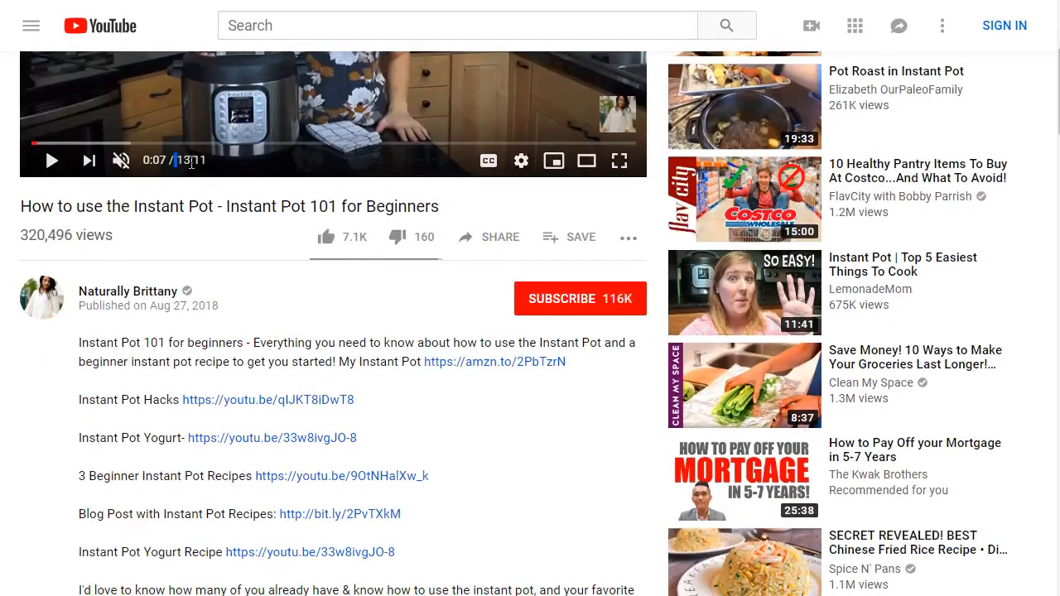
left_click_drag(176, 161, 142, 161)
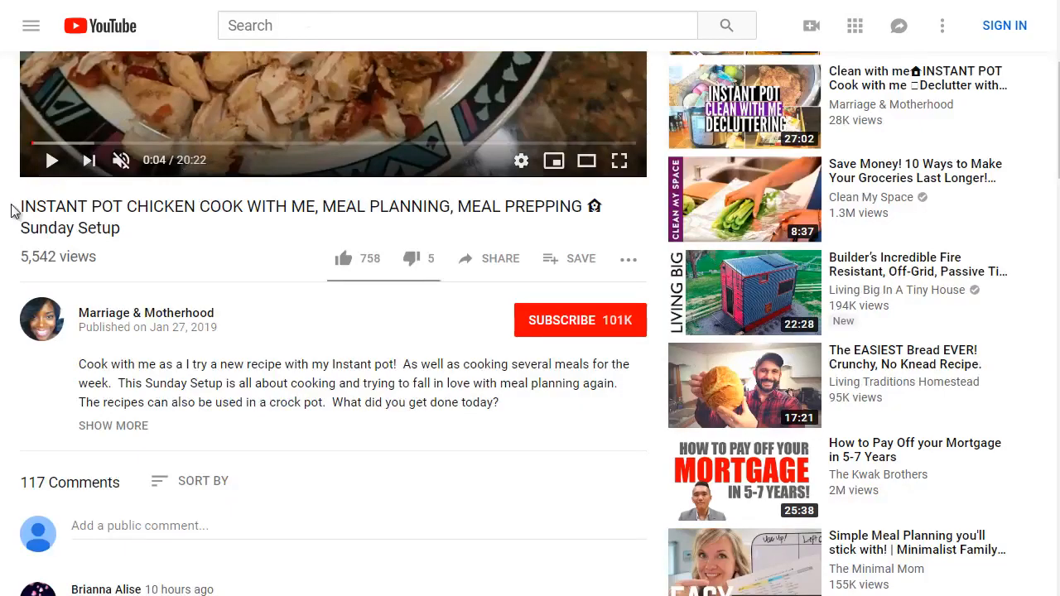
Step: Go back to the chicken meal-prepping video and examine its title, view count, short description and comments
scroll(11, 212, "up", 2)
scroll(10, 211, "down", 1)
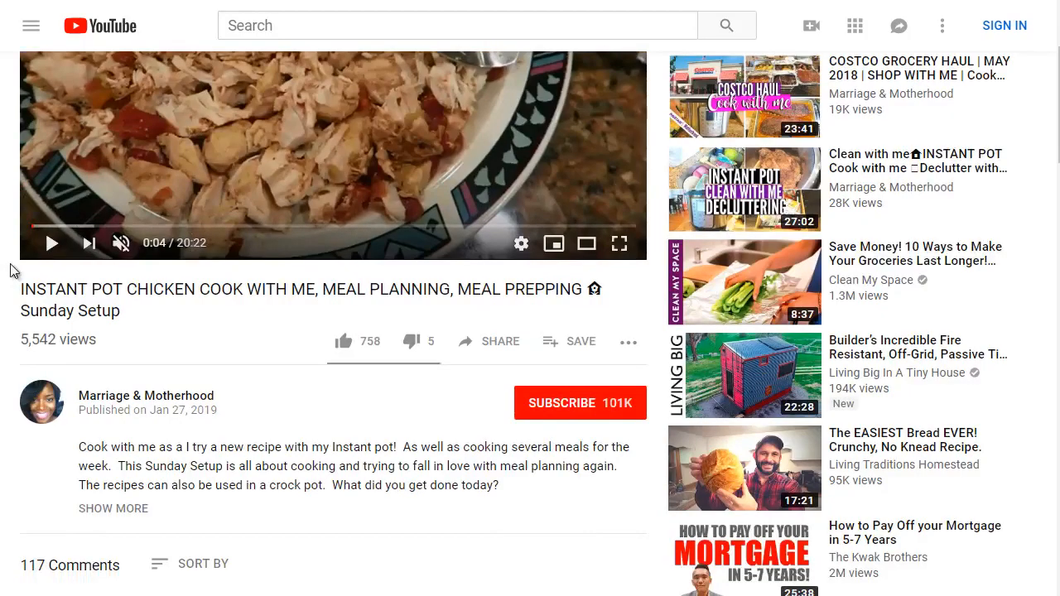
scroll(11, 271, "down", 1)
scroll(13, 273, "down", 1)
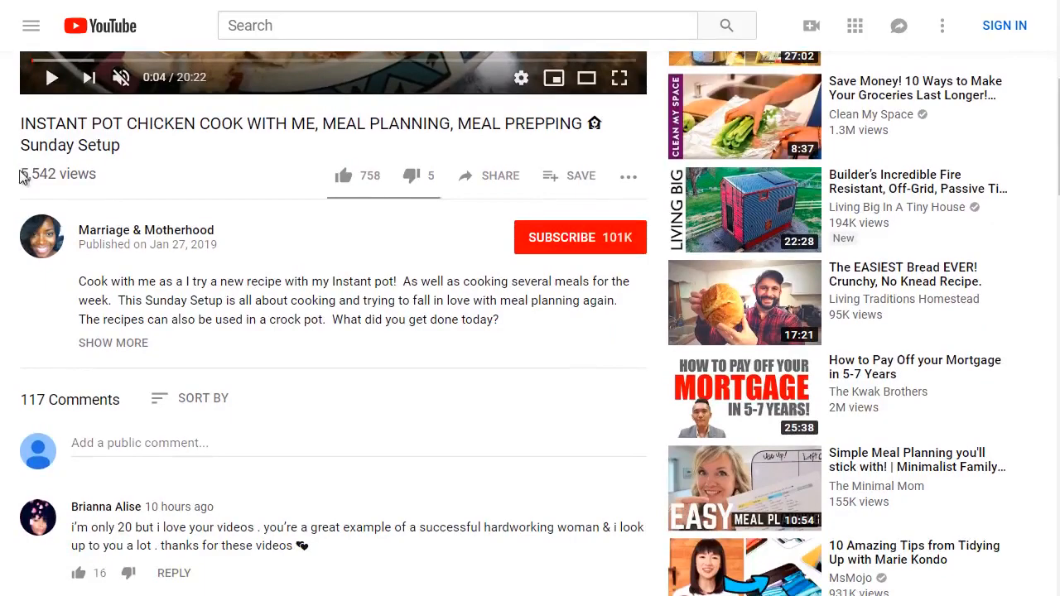
key("ctrl+a")
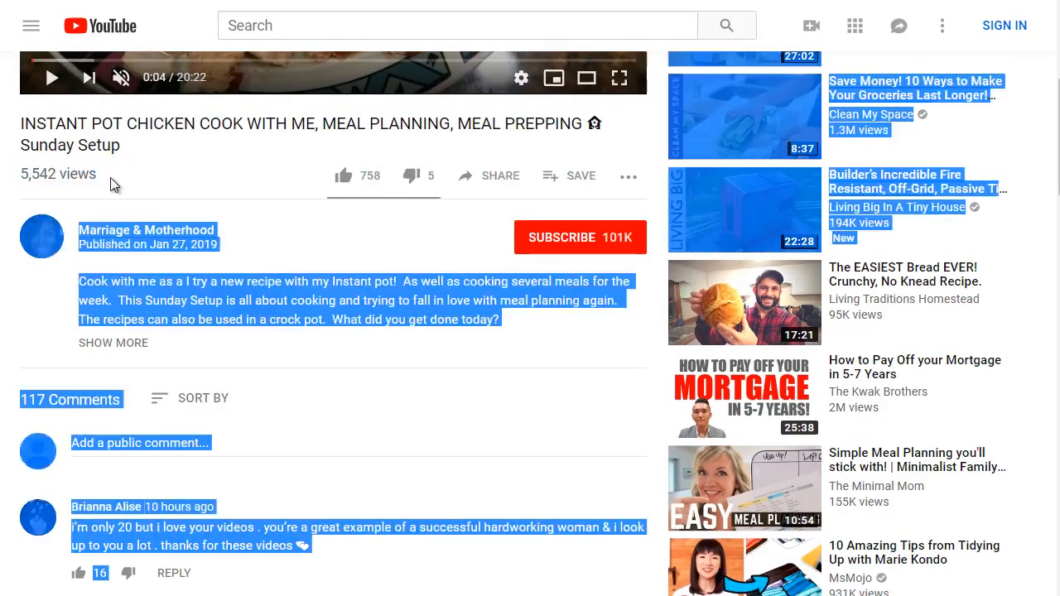
left_click(111, 182)
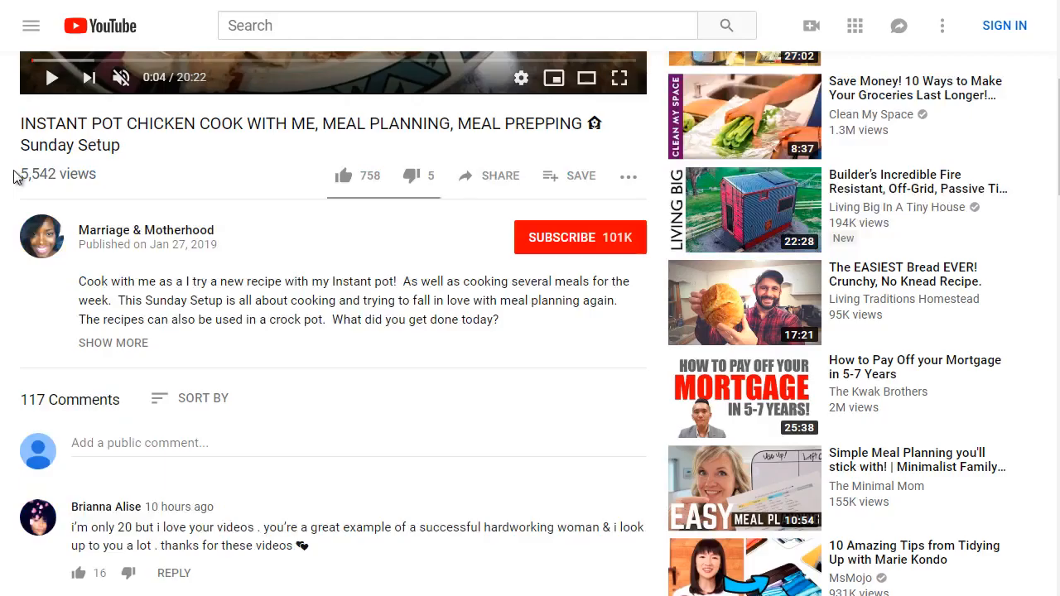
scroll(14, 174, "down", 2)
scroll(13, 169, "up", 2)
scroll(12, 158, "down", 1)
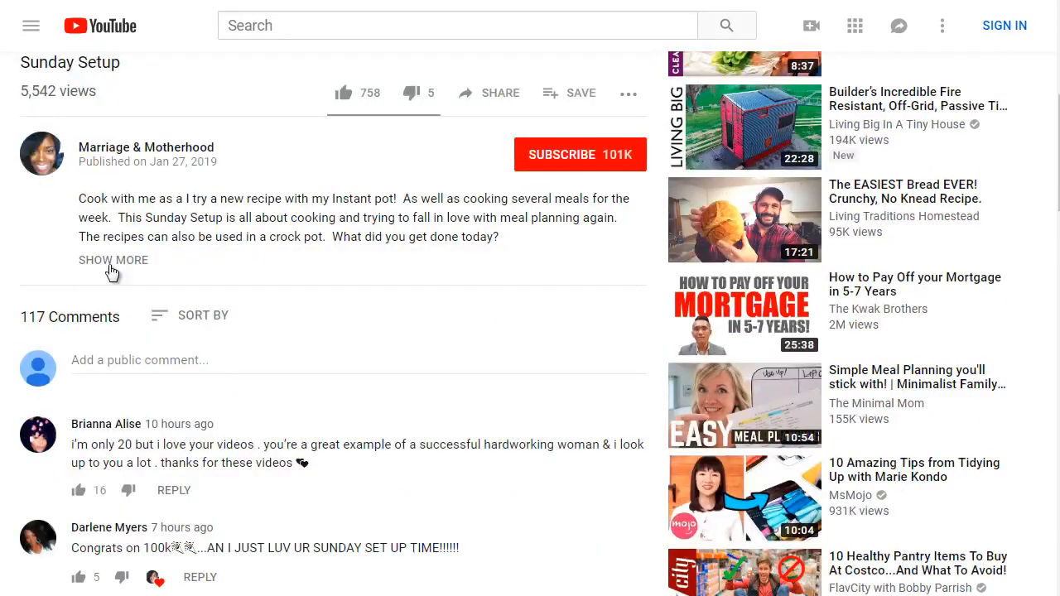
Step: Expand the chicken meal-prepping video's description and read it through to the end, noting the "Instant pot" mention and the links
left_click(112, 260)
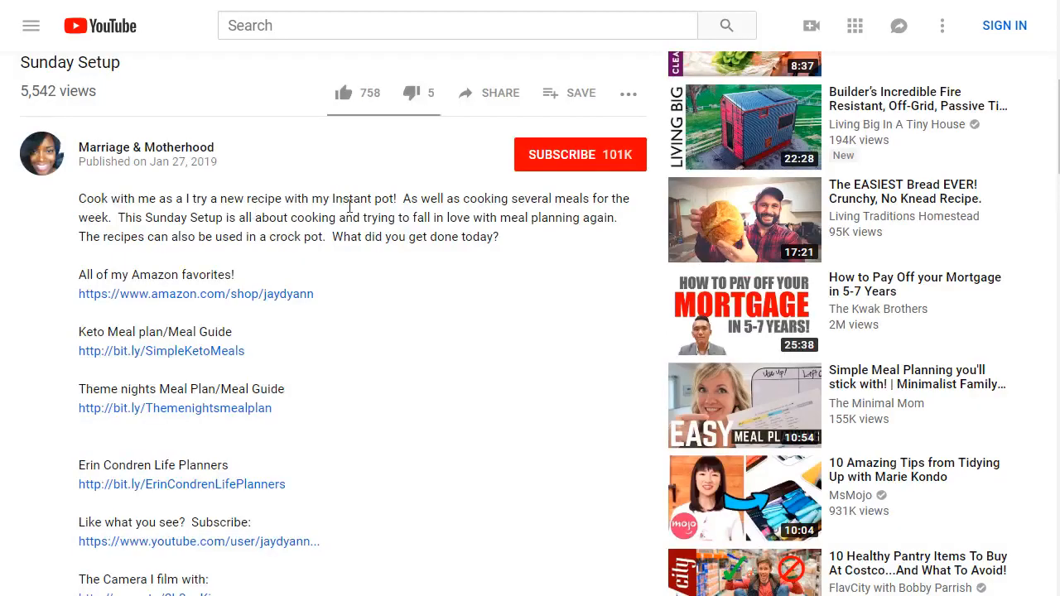
left_click_drag(398, 198, 331, 198)
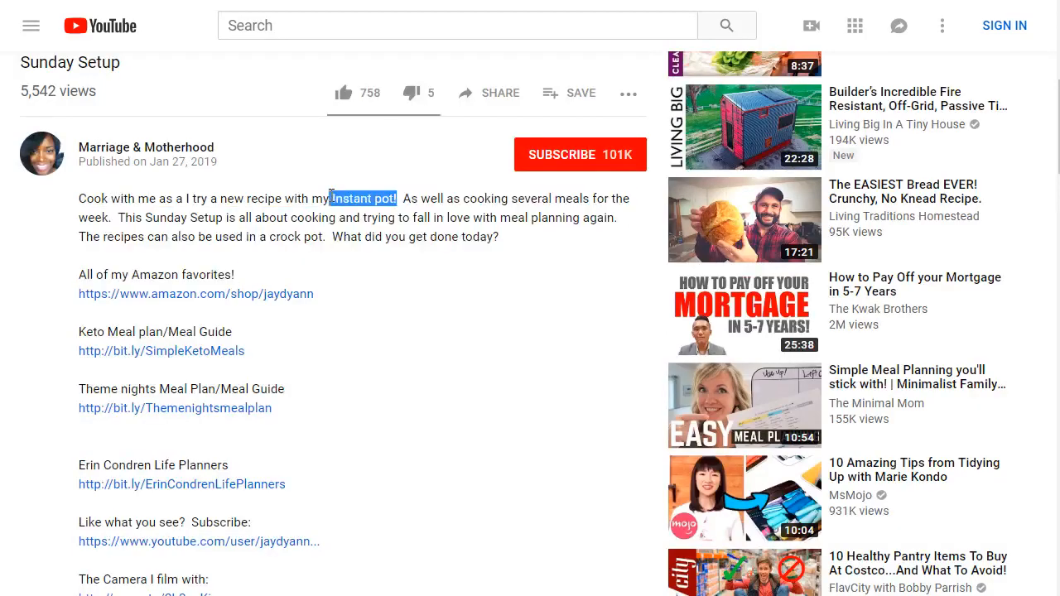
left_click(330, 196)
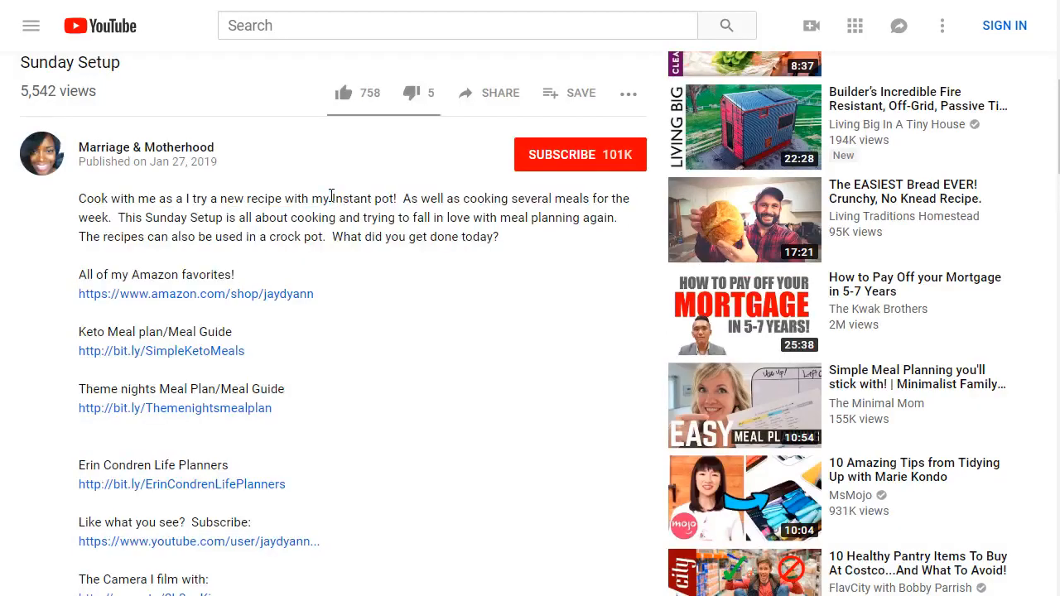
scroll(46, 282, "down", 1)
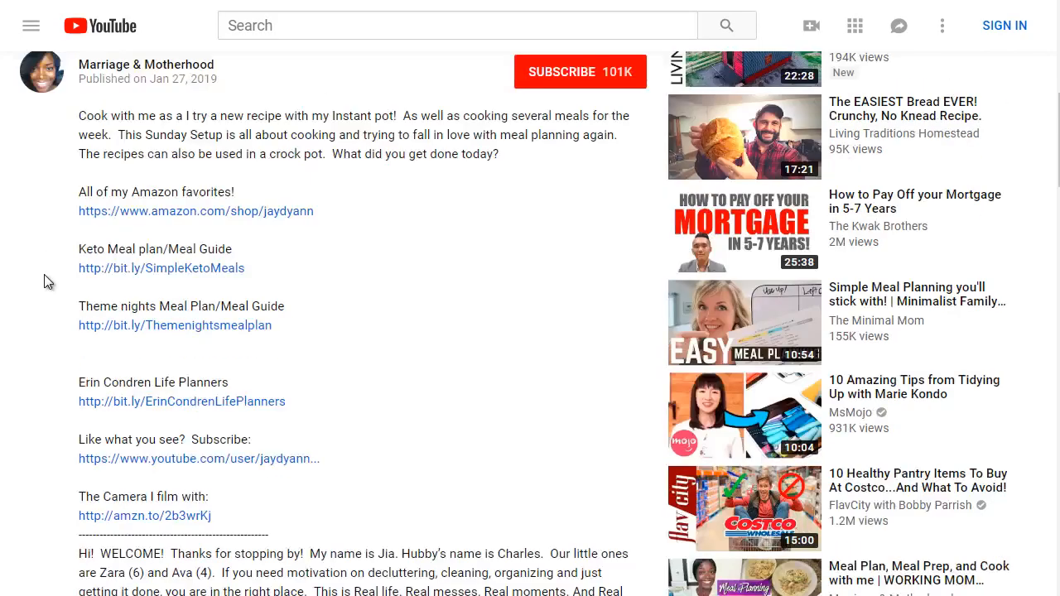
scroll(53, 258, "down", 1)
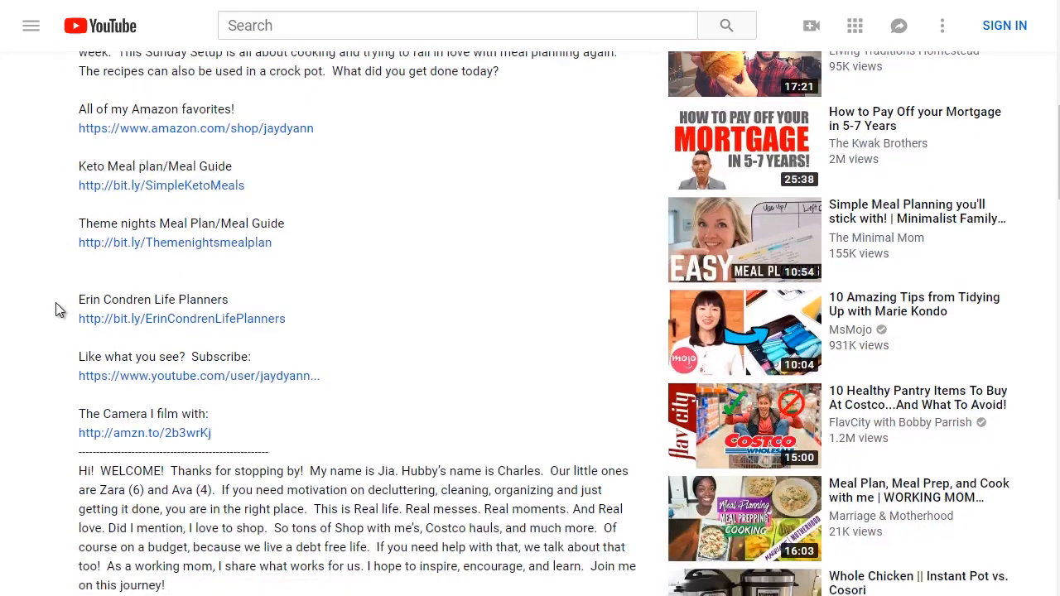
scroll(56, 307, "down", 3)
scroll(56, 307, "down", 1)
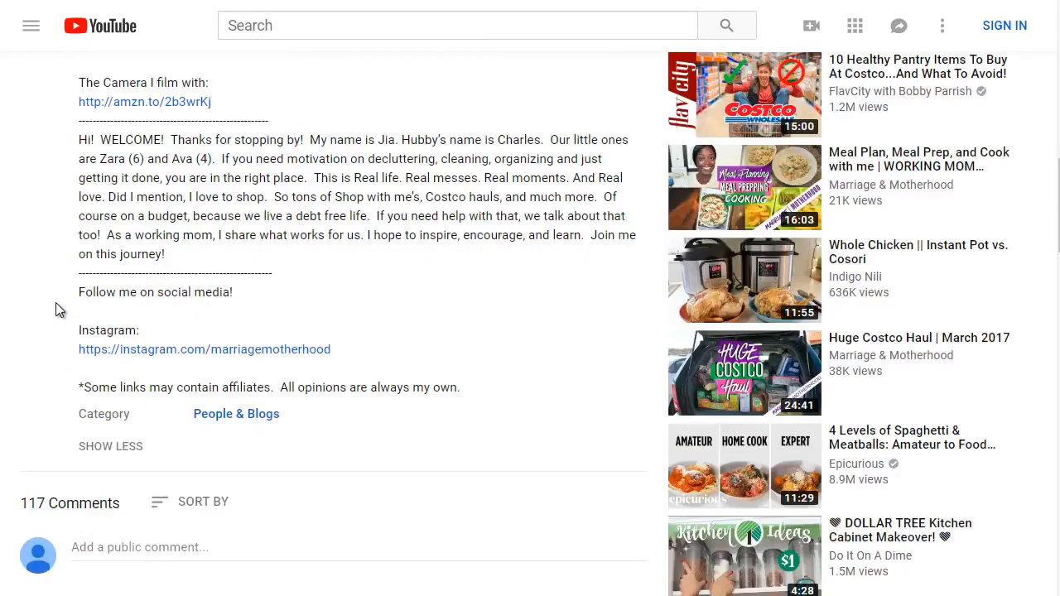
Step: Recheck the chicken meal-prepping video's title, focusing on its "Sunday Setup" ending
scroll(56, 305, "up", 7)
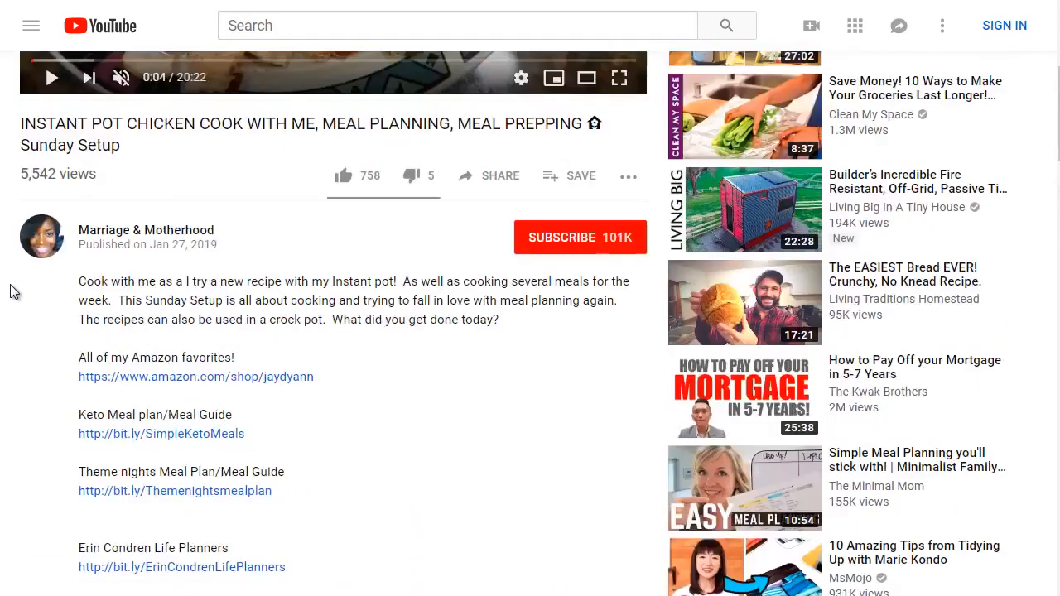
scroll(4, 280, "up", 2)
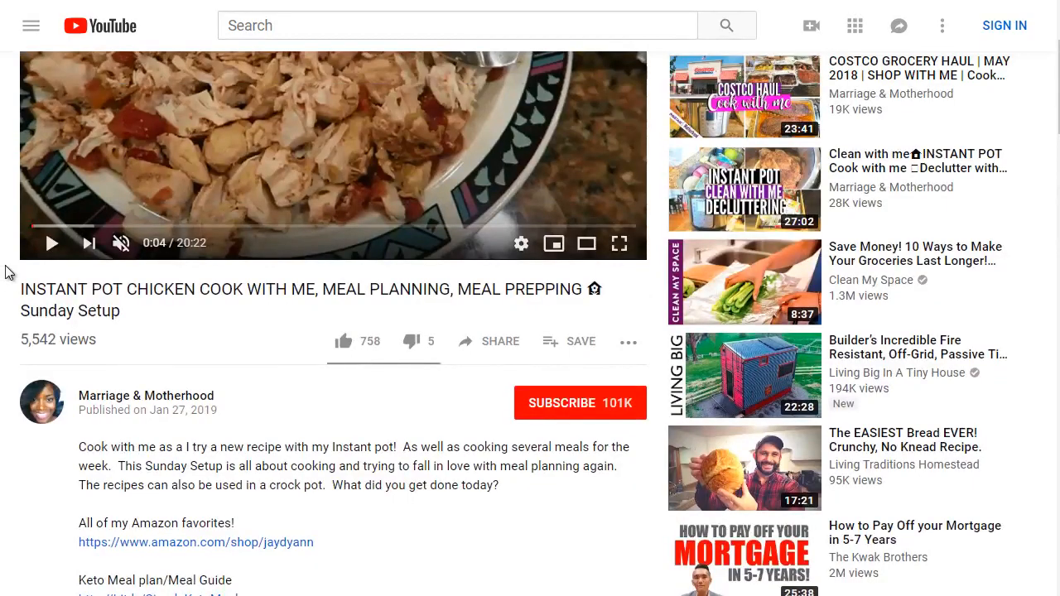
scroll(10, 277, "down", 1)
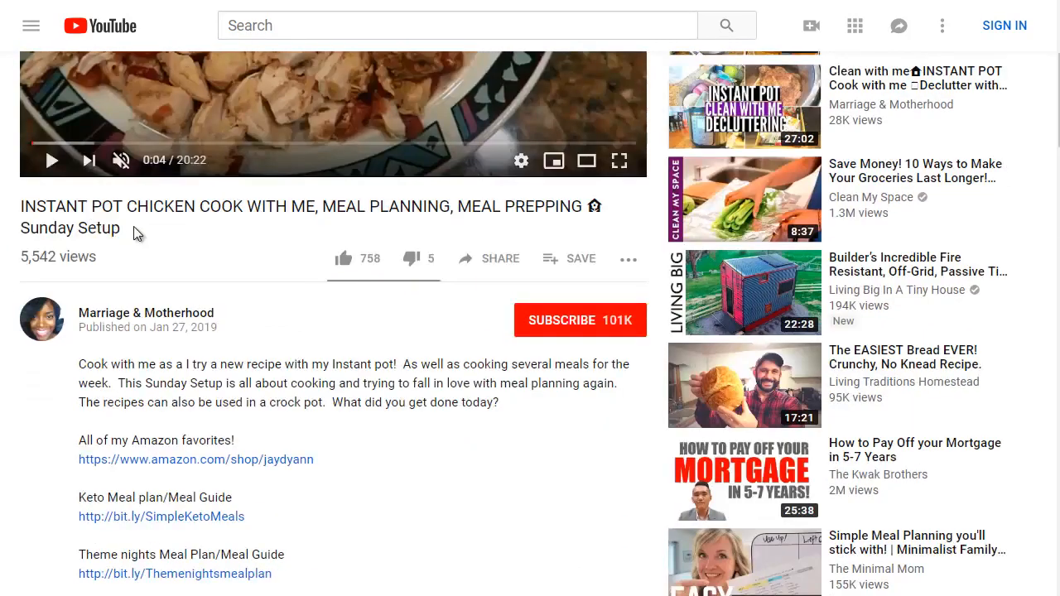
left_click_drag(133, 226, 11, 224)
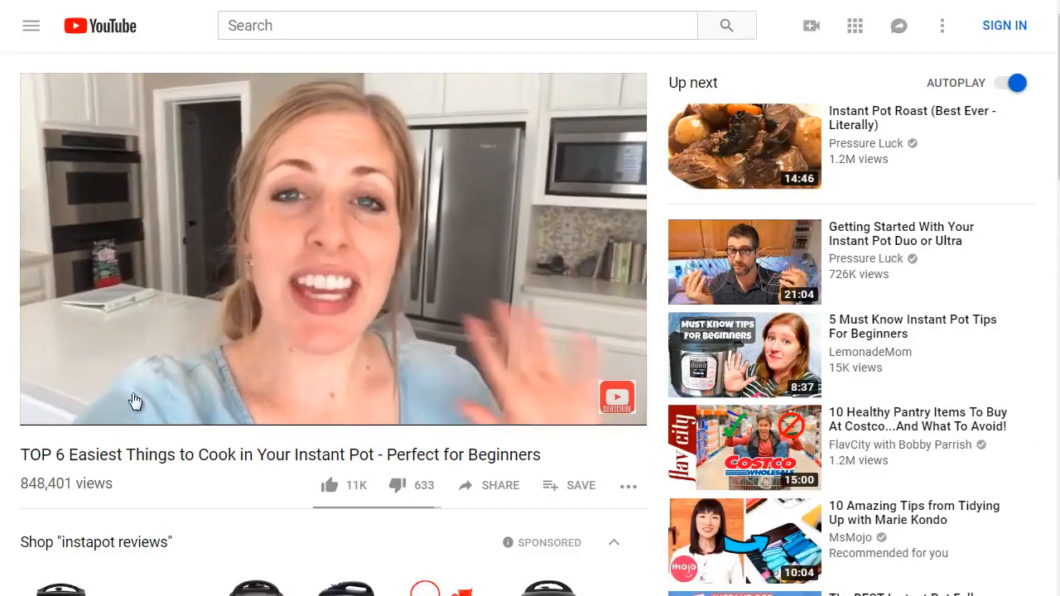
Step: Pause the "TOP 6 Easiest Things to Cook in Your Instant Pot" video and look over its title, ratings and comments
left_click(52, 409)
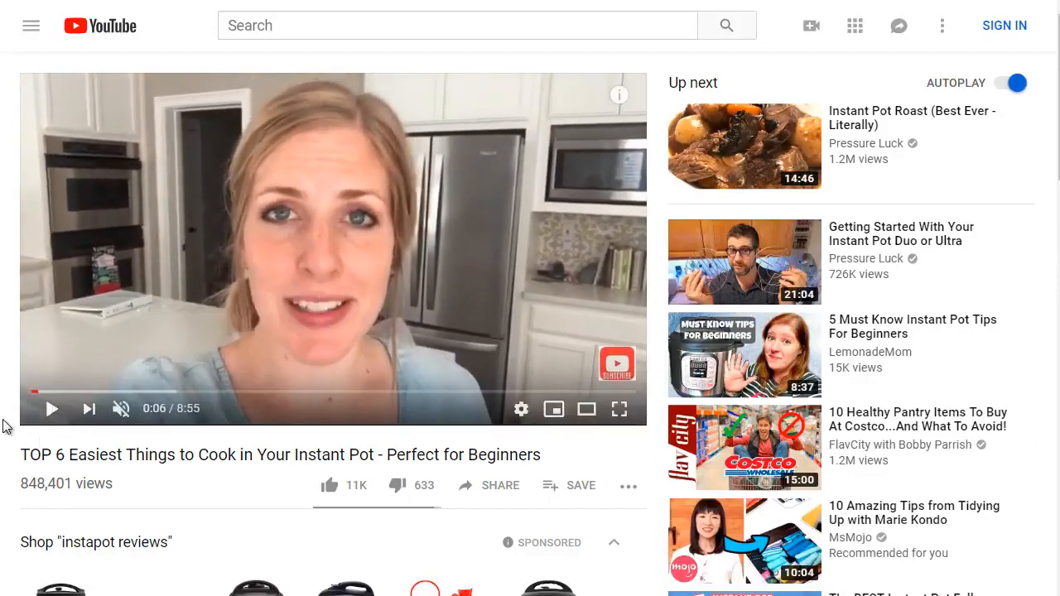
scroll(3, 426, "down", 1)
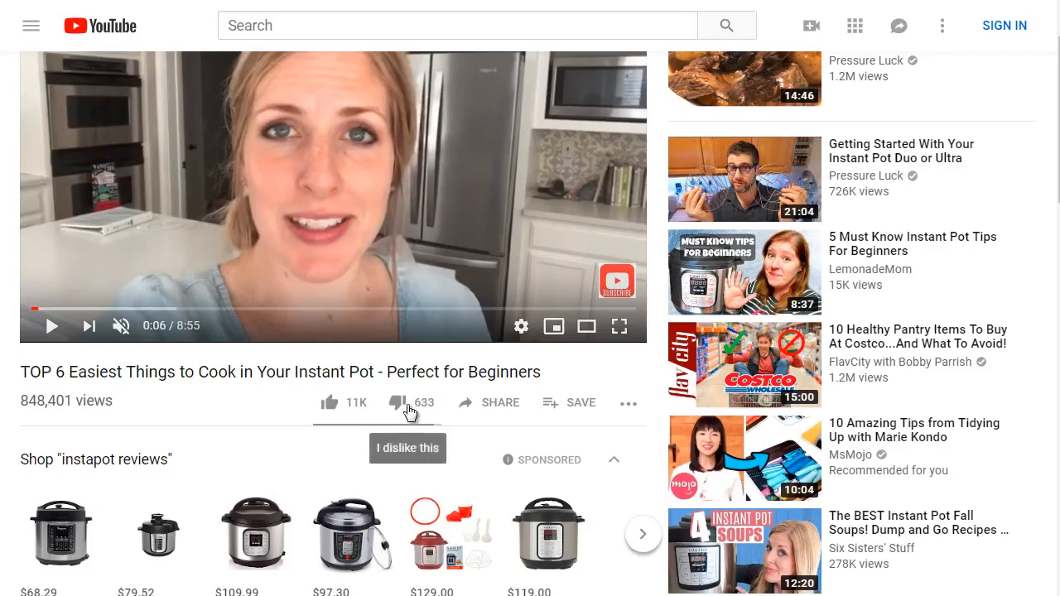
scroll(10, 405, "down", 6)
scroll(10, 404, "down", 4)
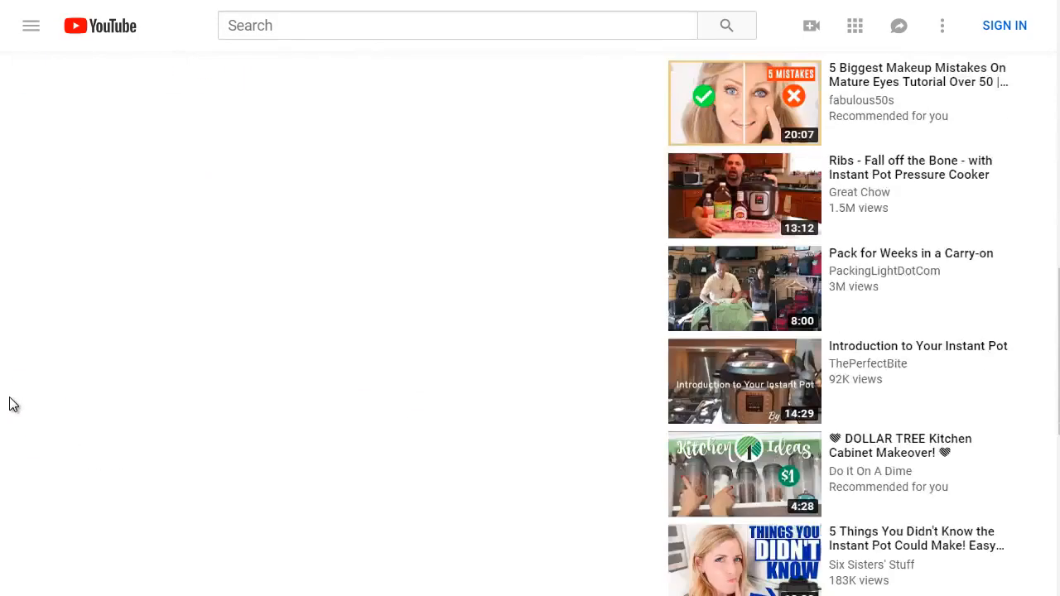
scroll(20, 406, "up", 1)
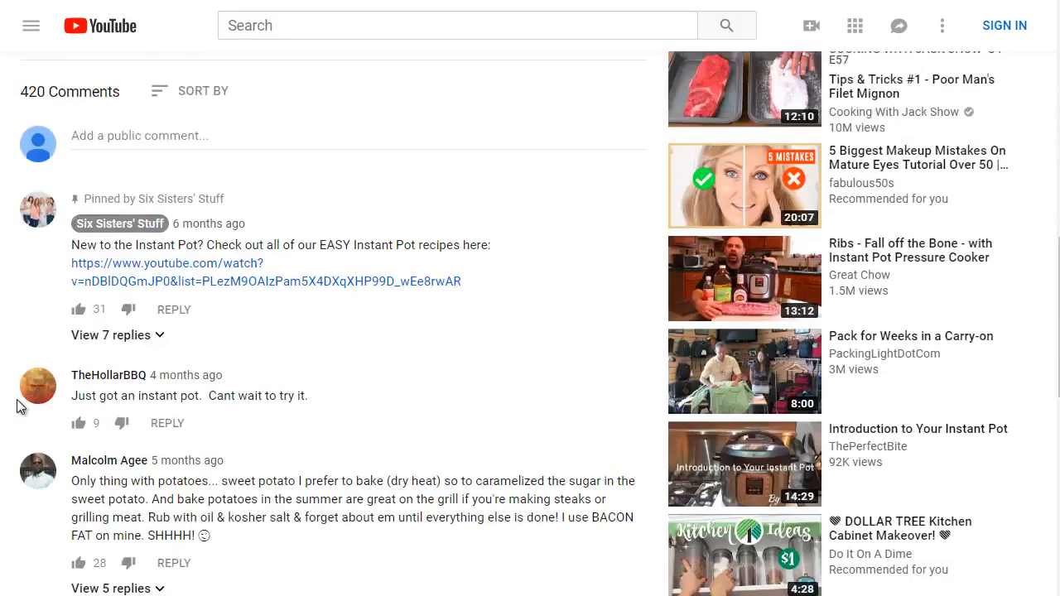
scroll(16, 406, "up", 10)
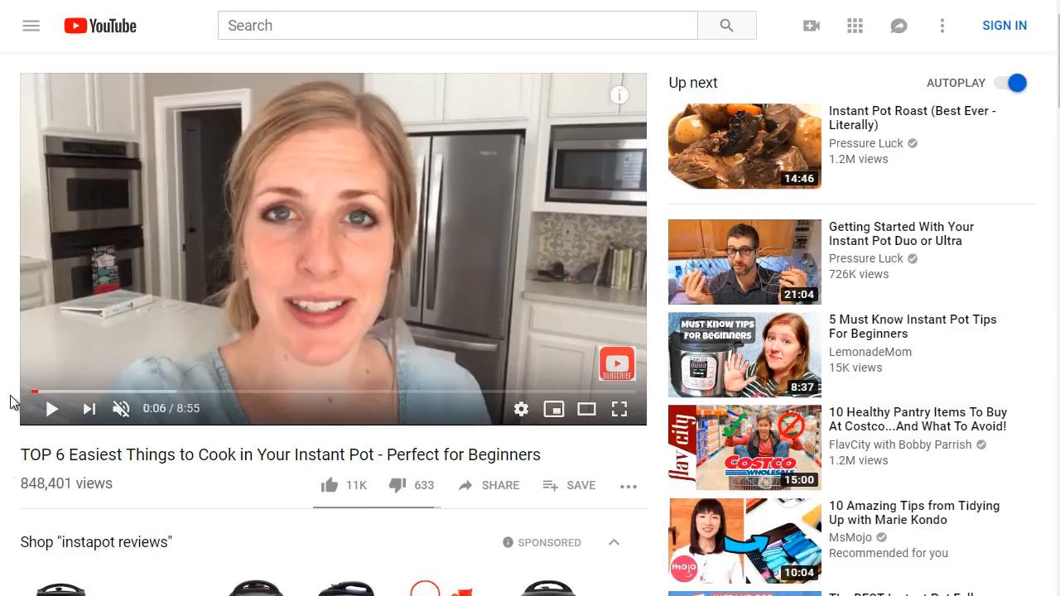
Step: Examine the TOP 6 video's short description and sponsored products, and check the end of its title
scroll(10, 402, "down", 5)
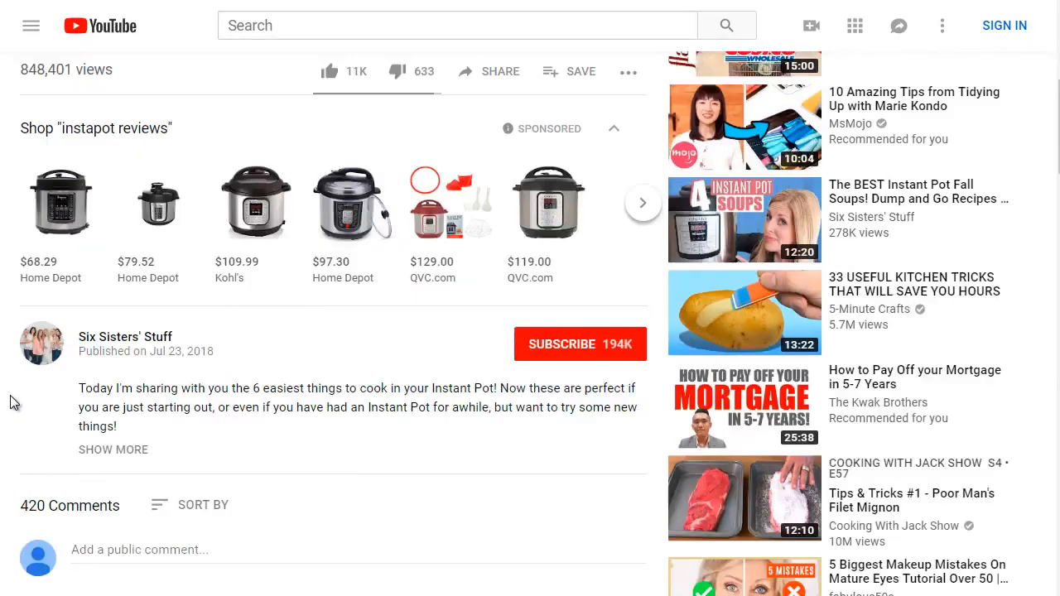
scroll(10, 403, "up", 4)
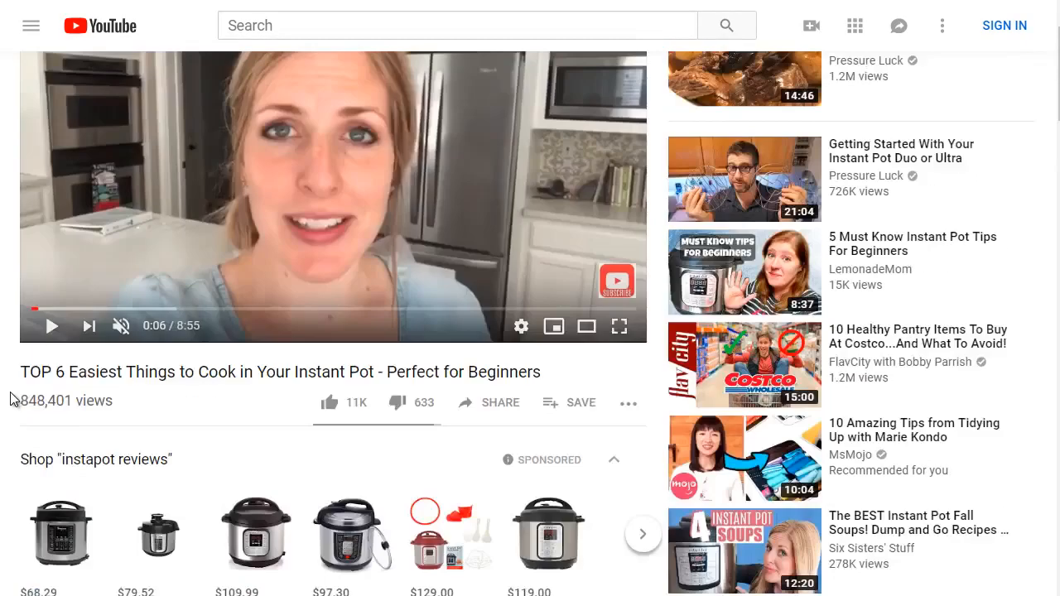
left_click_drag(497, 366, 533, 370)
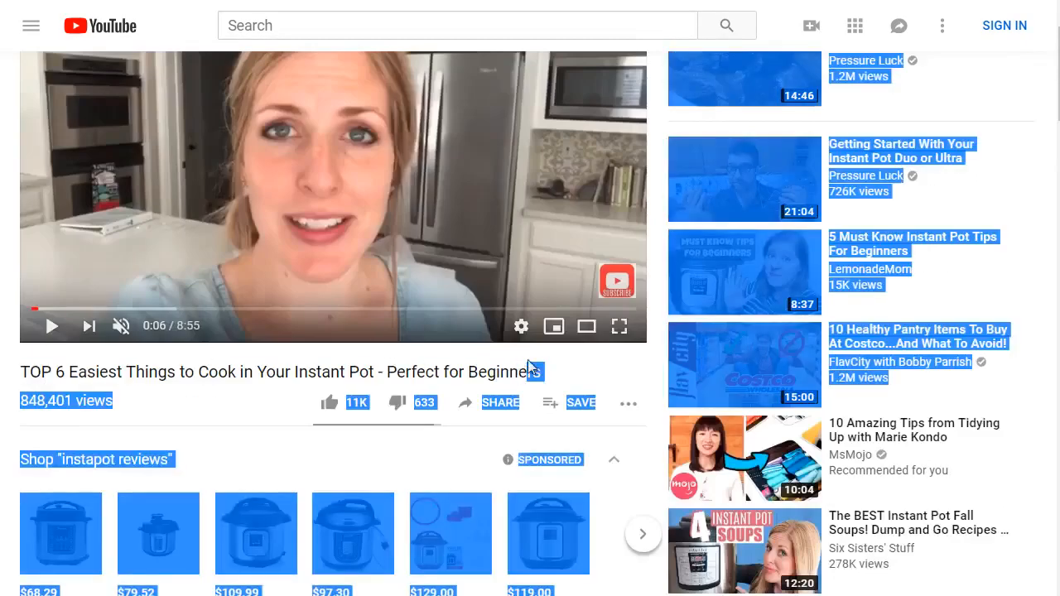
left_click(547, 373)
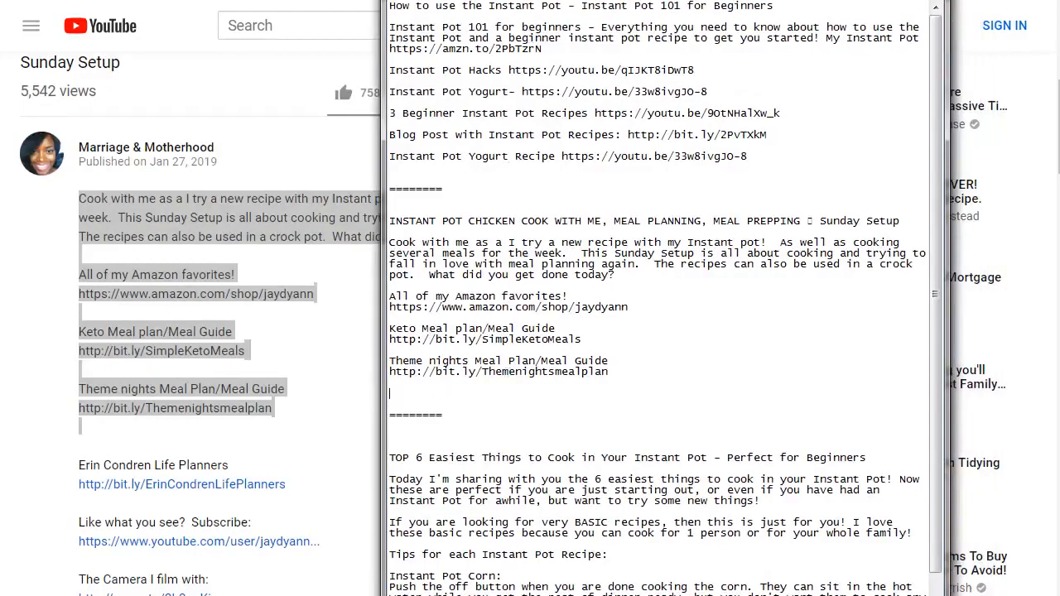
Step: Switch to the Notepad document and review the collected Instant Pot 101 and chicken meal-prepping entries
left_click_drag(389, 5, 845, 170)
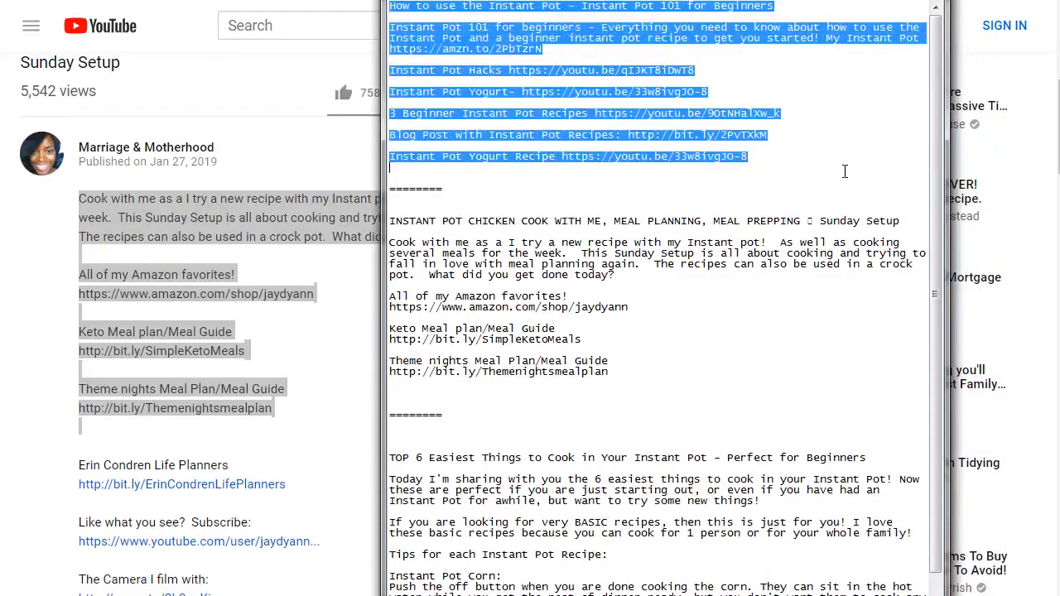
left_click_drag(613, 367, 412, 209)
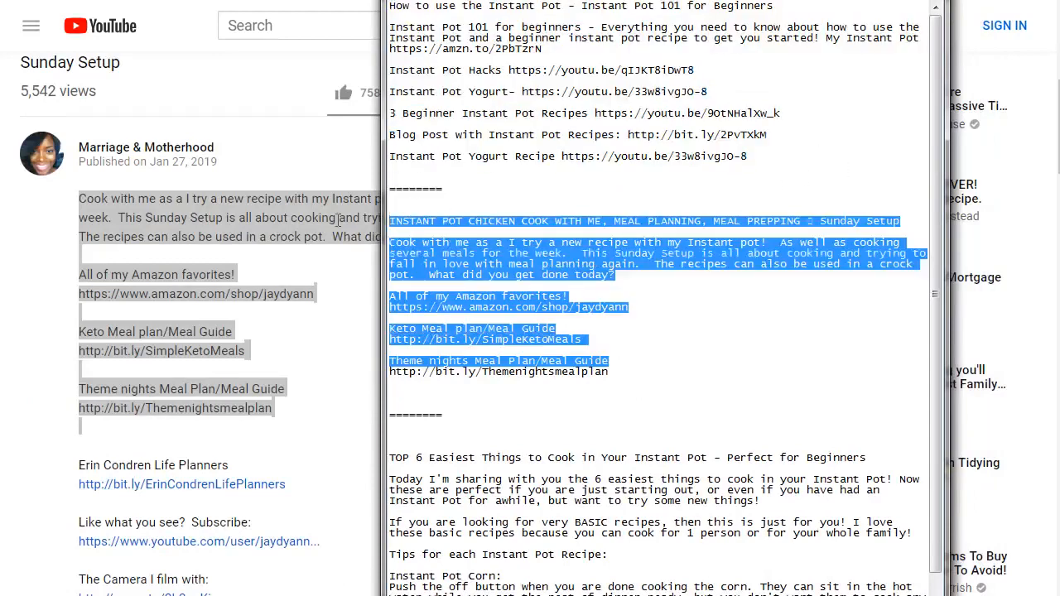
scroll(630, 358, "down", 1)
Step: Widen the Notepad window and reposition it so more of the collected text fits, clearing the text selection
left_click_drag(636, 0, 638, 130)
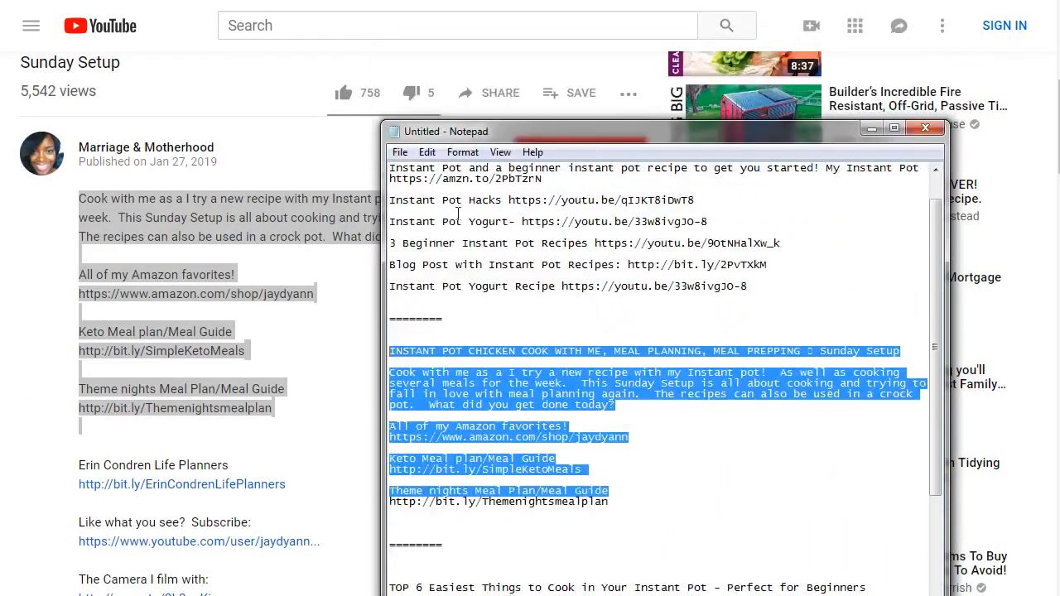
left_click_drag(354, 229, 141, 228)
left_click_drag(547, 130, 585, 6)
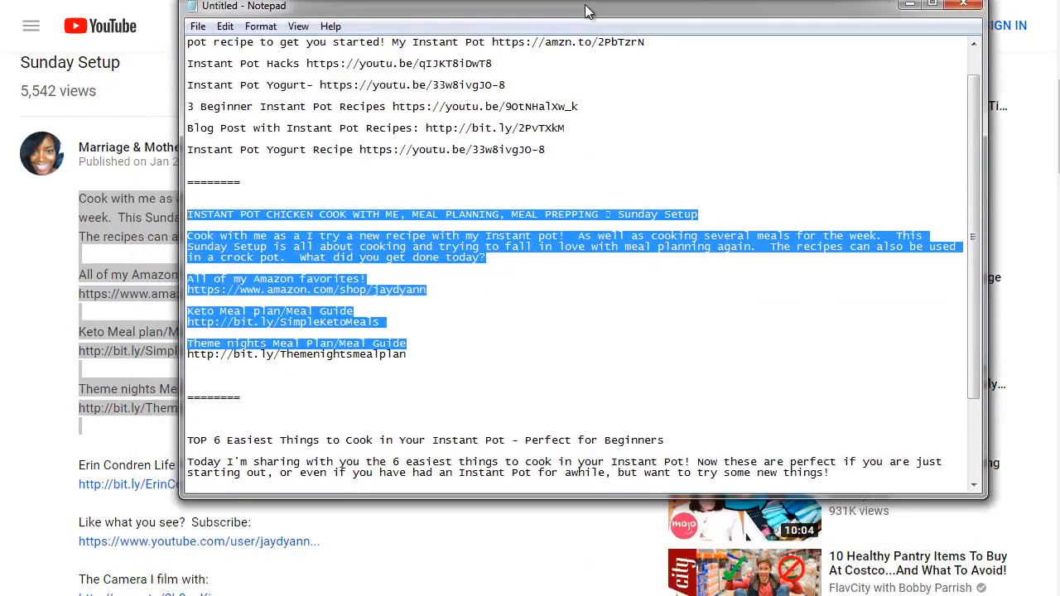
left_click(375, 250)
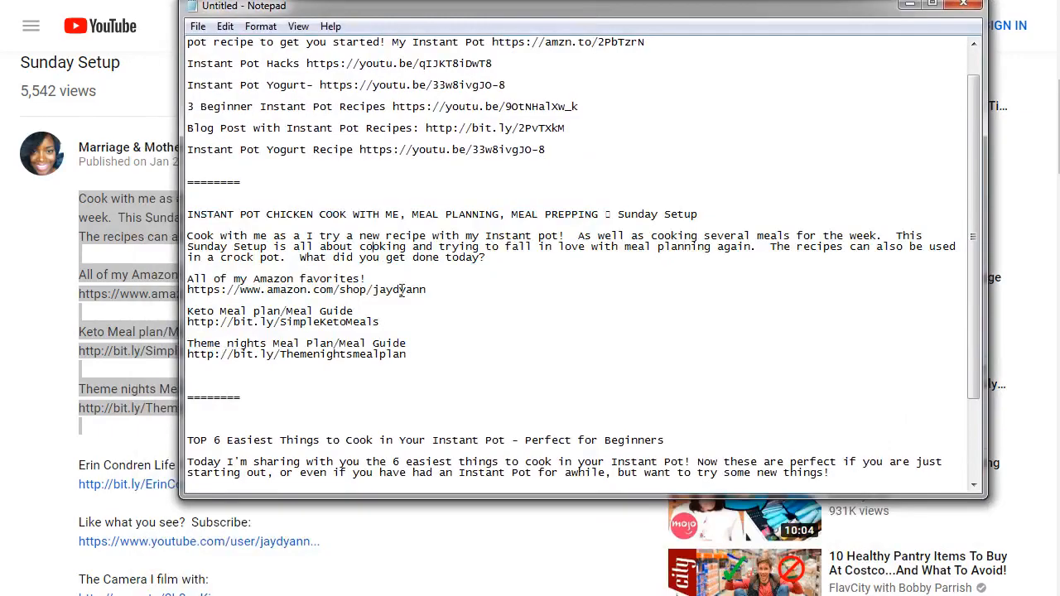
Step: Compare the three collected titles, focusing on "Instant Pot 101 for Beginners", "Sunday Setup", "TOP 6 Easiest Things to" and "Perfect for Beginners"
scroll(401, 289, "down", 3)
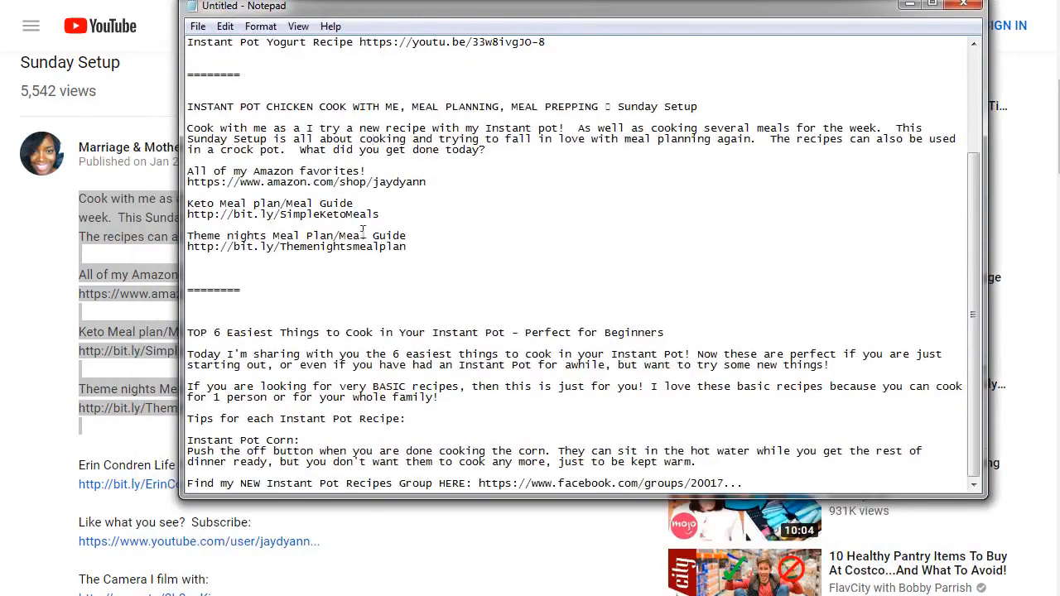
scroll(360, 230, "up", 4)
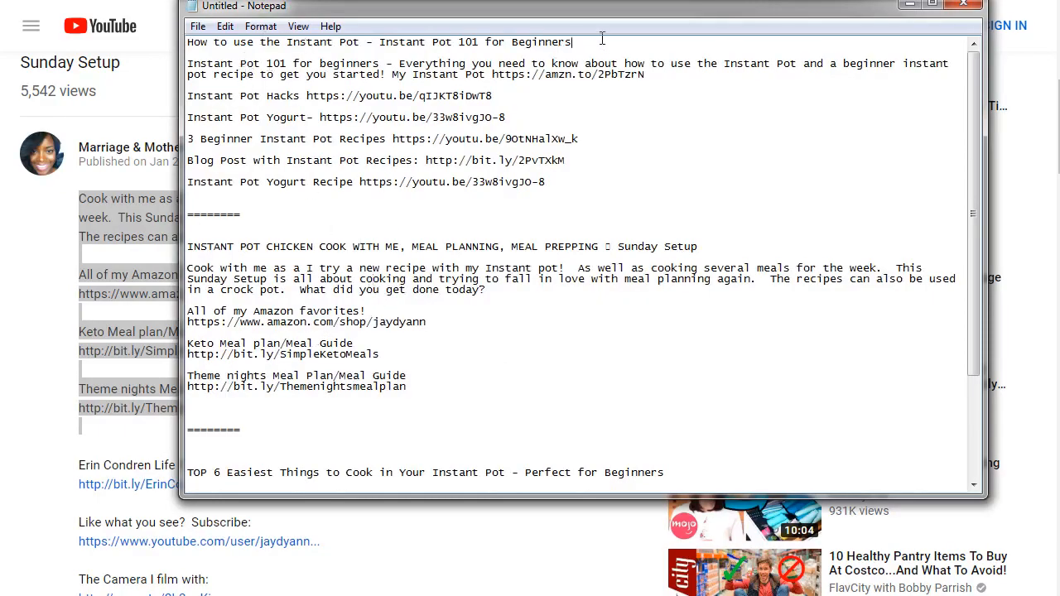
left_click_drag(603, 41, 380, 41)
scroll(352, 230, "down", 3)
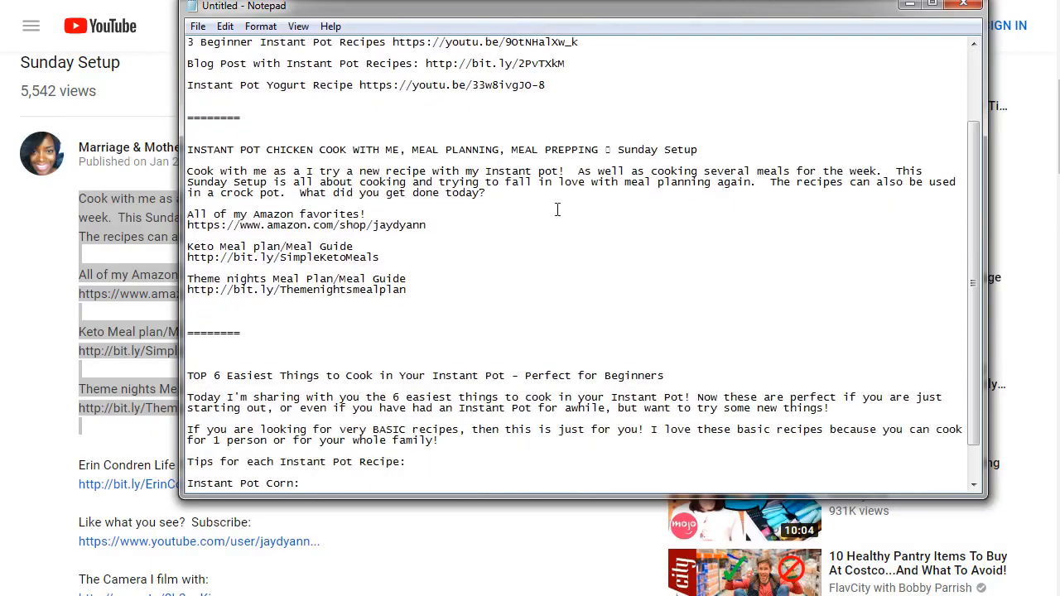
left_click_drag(706, 156, 608, 146)
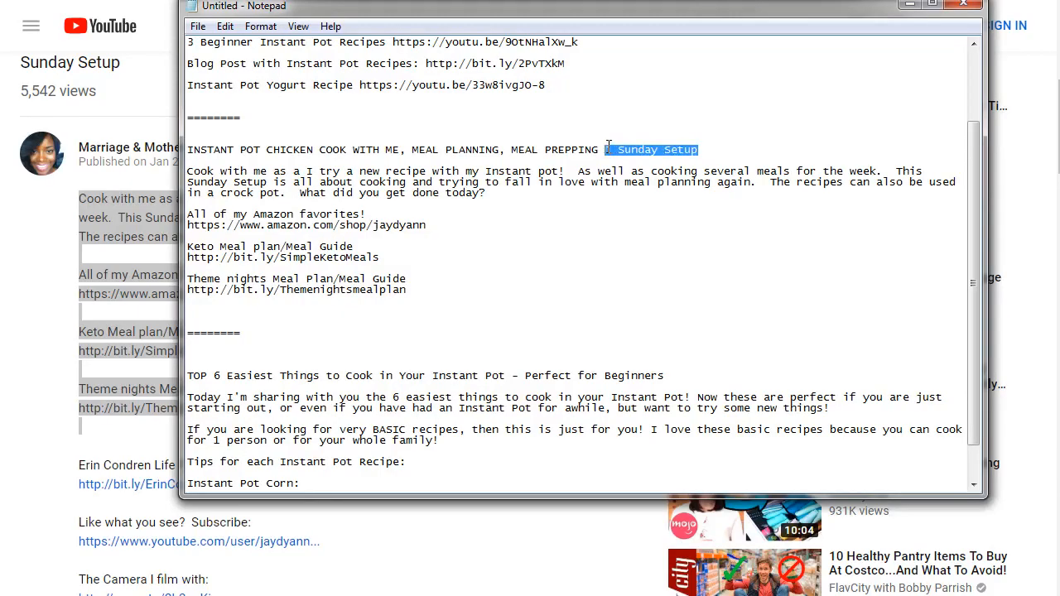
scroll(609, 145, "down", 2)
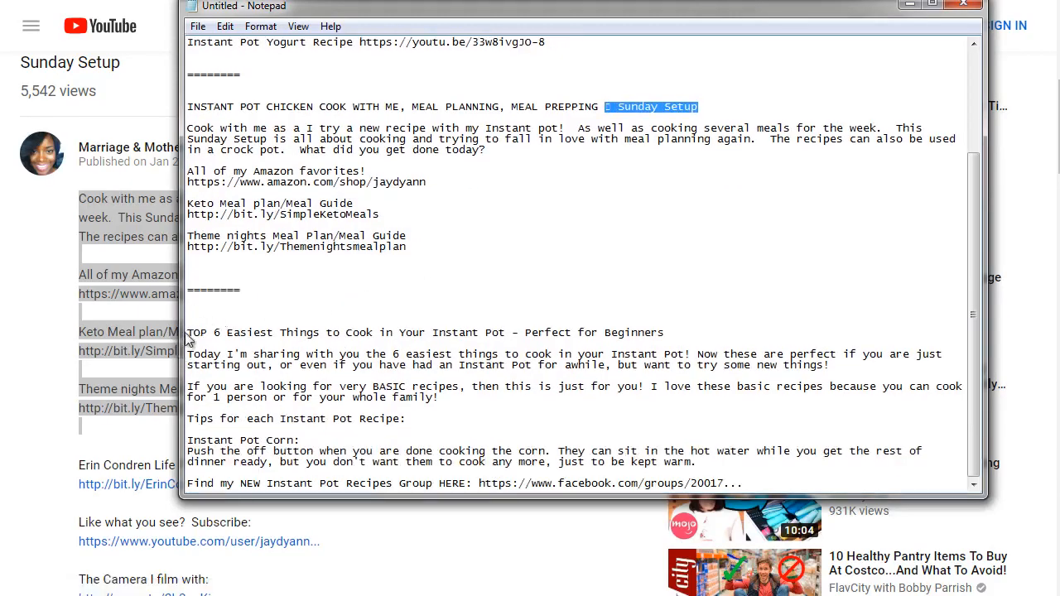
left_click_drag(187, 332, 347, 333)
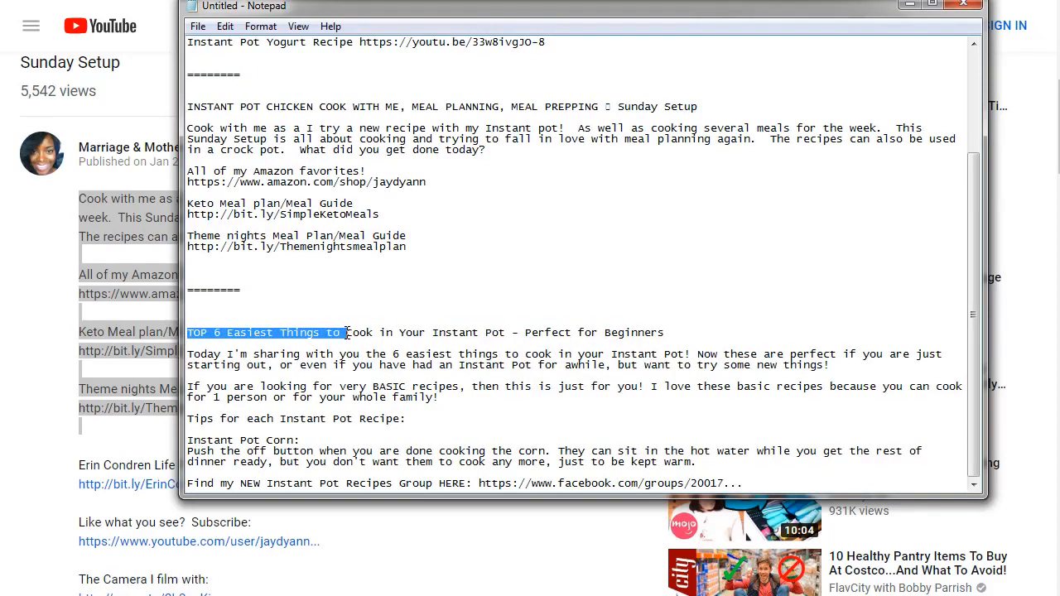
left_click_drag(688, 332, 523, 333)
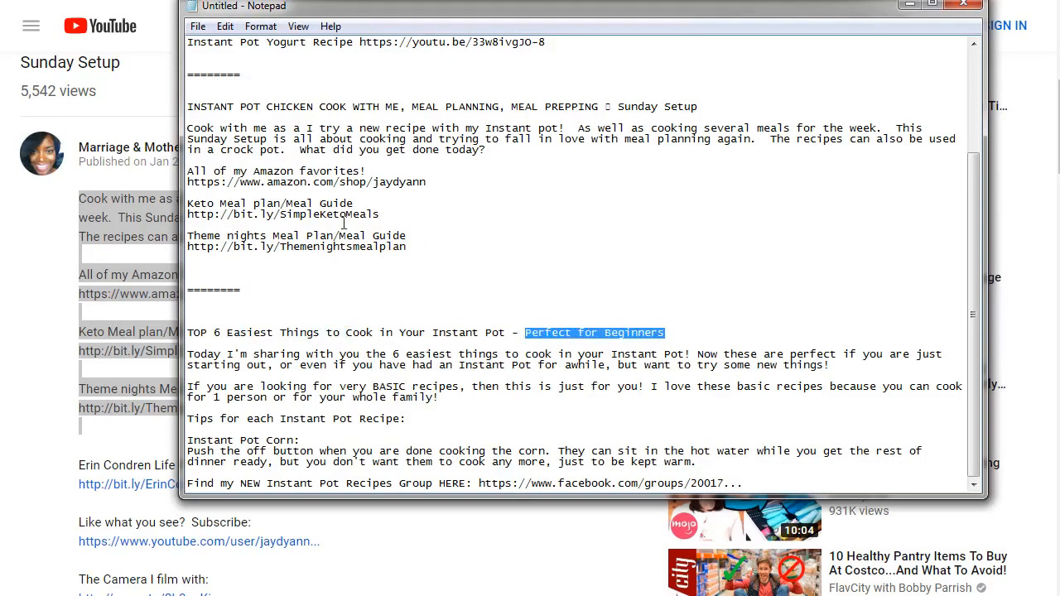
Step: Look through the collected entries again, from the first title to the TOP 6 description
scroll(344, 222, "up", 4)
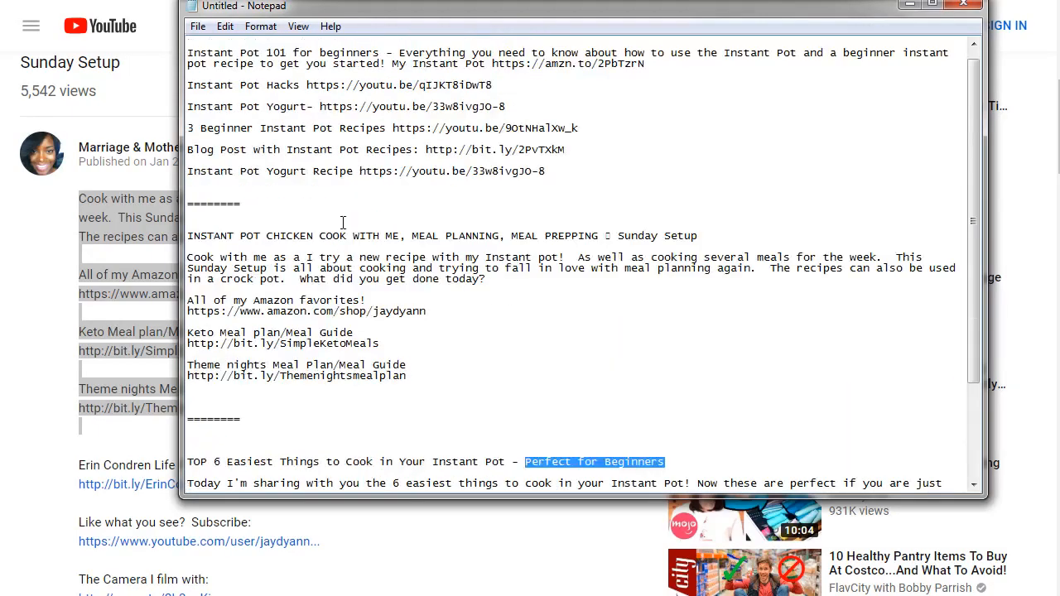
scroll(342, 222, "up", 1)
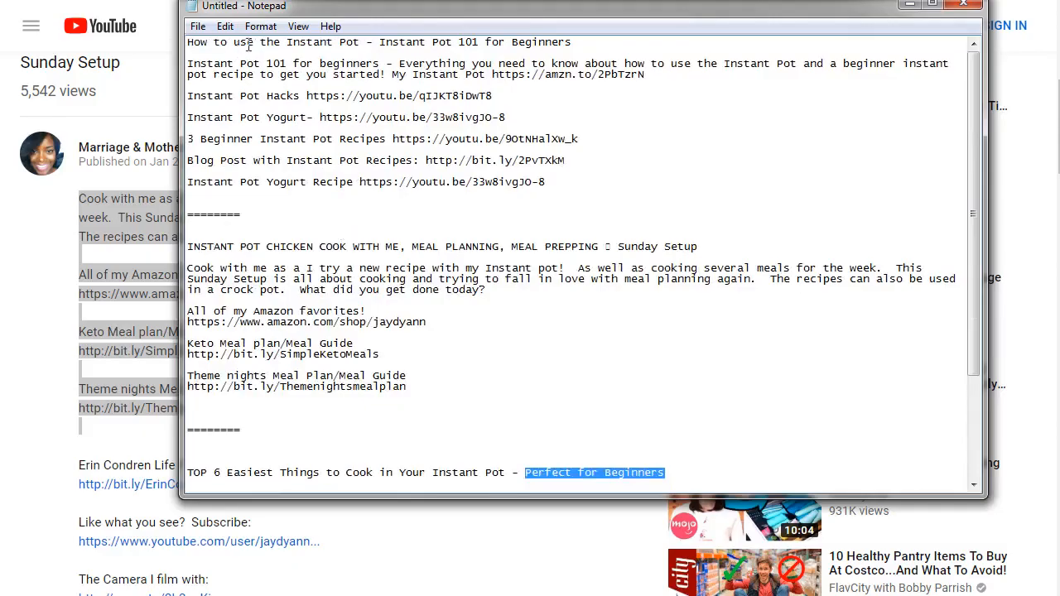
scroll(580, 297, "down", 3)
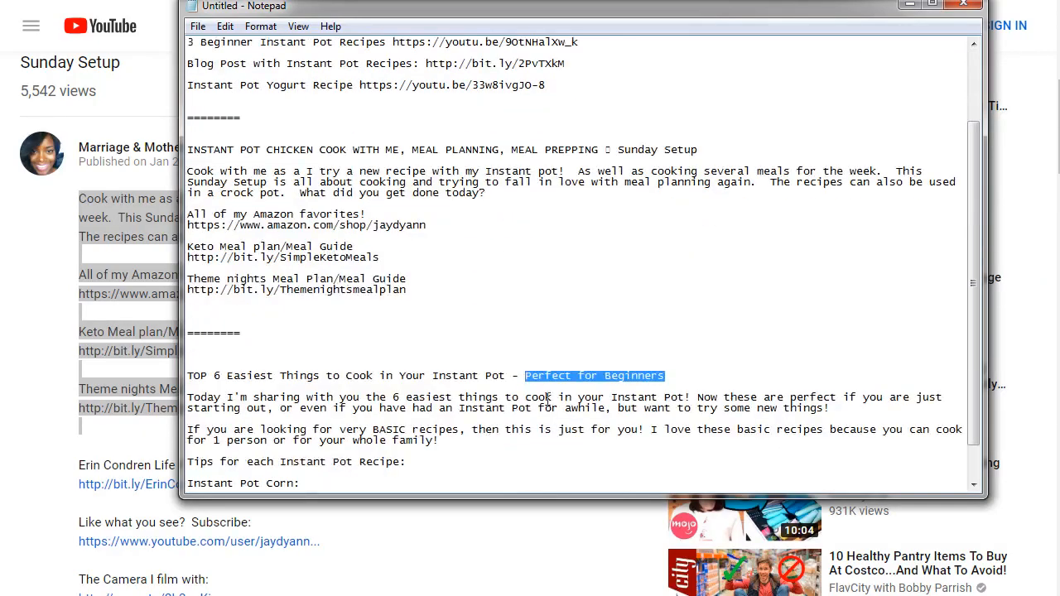
scroll(693, 373, "up", 1)
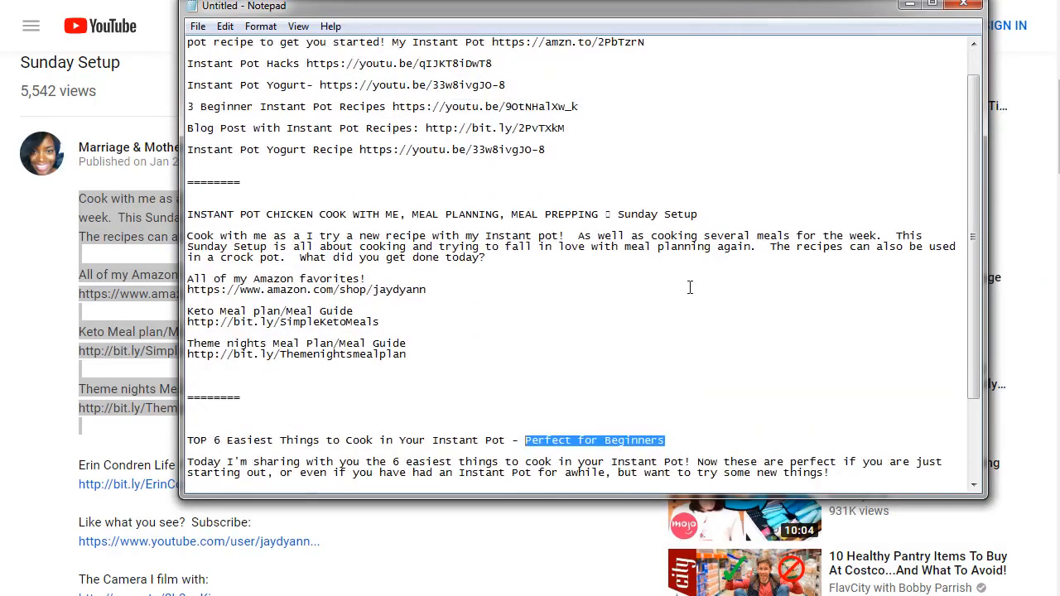
Step: Check the "MEAL PREPPING" and "Sunday Setup" wording in the collected chicken title, and return to the browser
left_click_drag(704, 218, 513, 214)
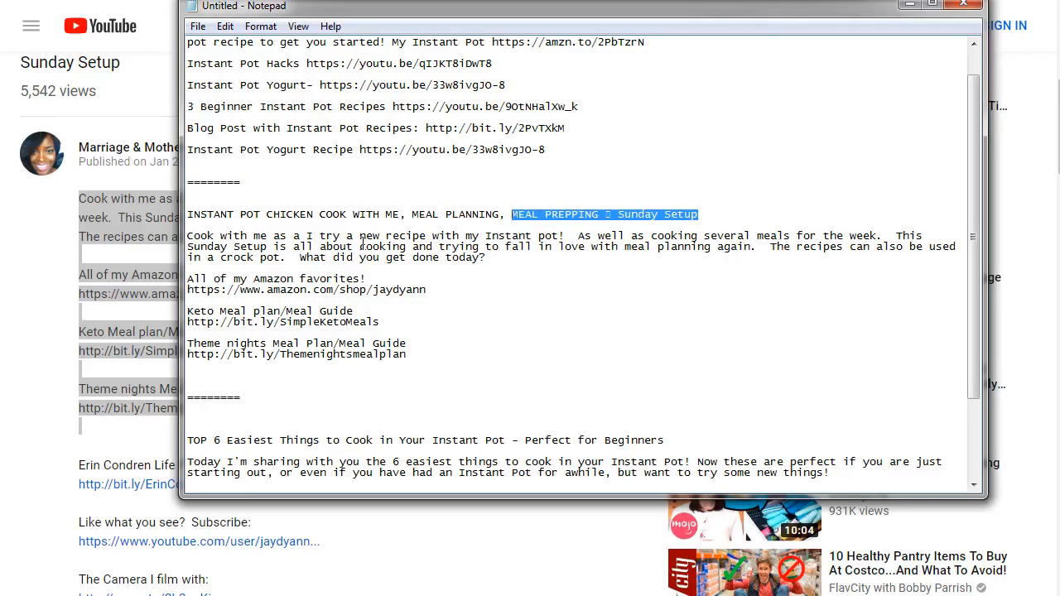
left_click(74, 196)
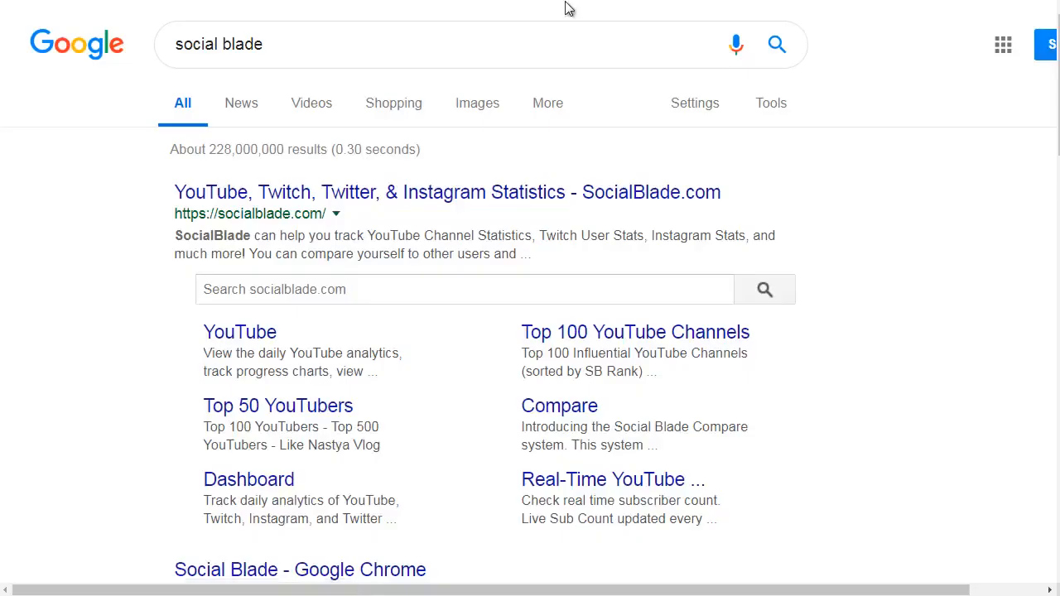
Step: Open Social Blade from the Google results and search it for the Naturally Brittany channel name copied from the Instant Pot 101 video page
left_click(216, 193)
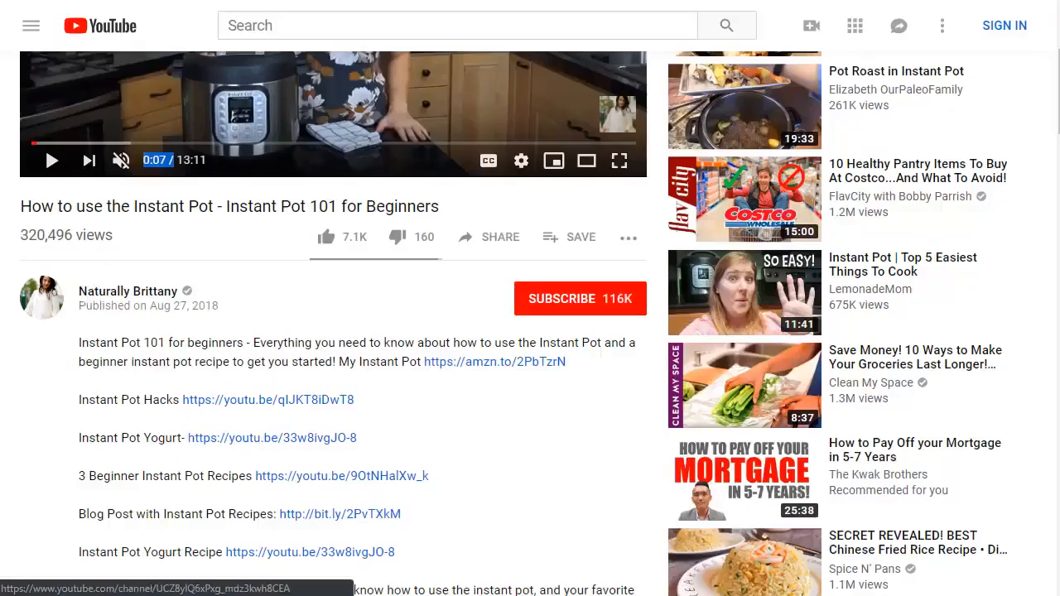
left_click_drag(207, 297, 83, 294)
key("ctrl+c")
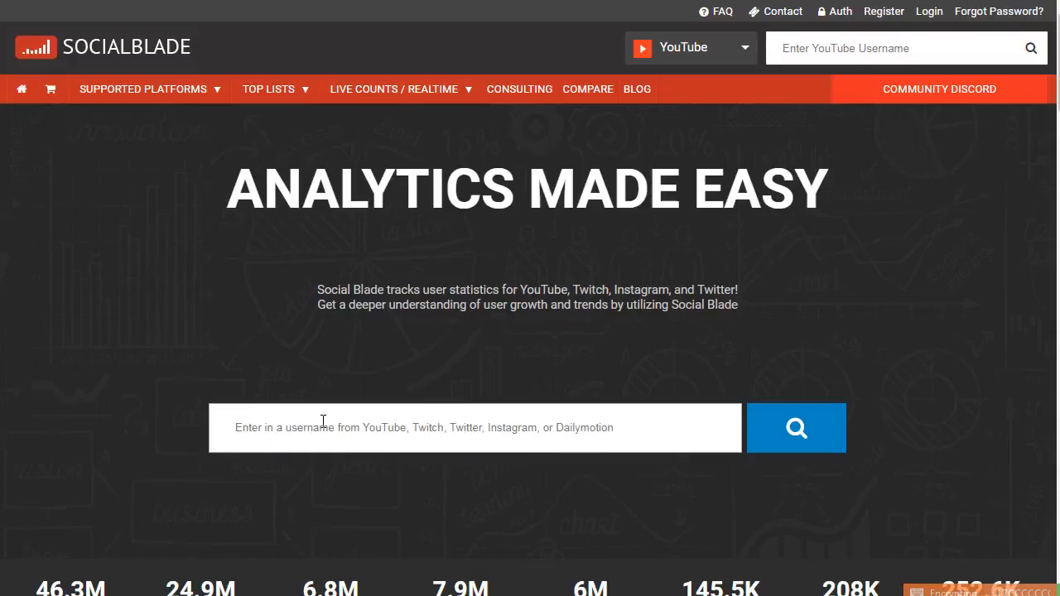
left_click(324, 424)
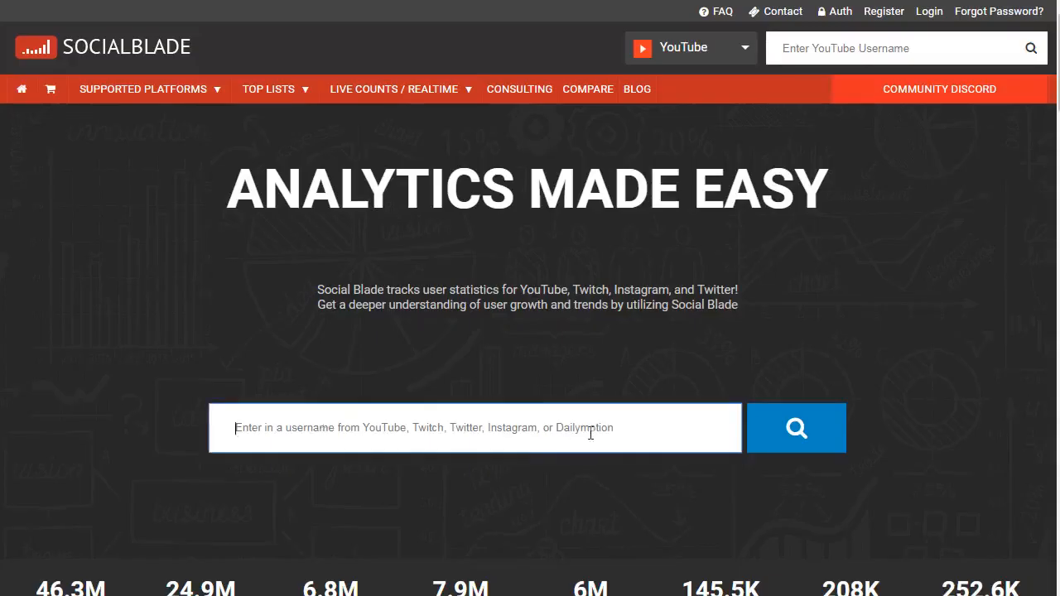
key("ctrl+v")
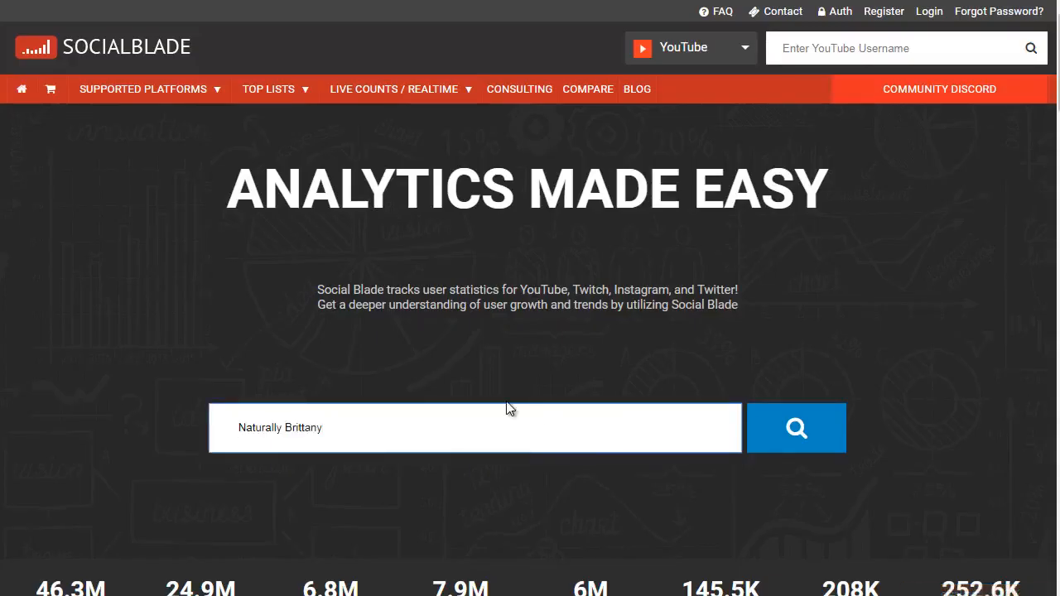
left_click(801, 448)
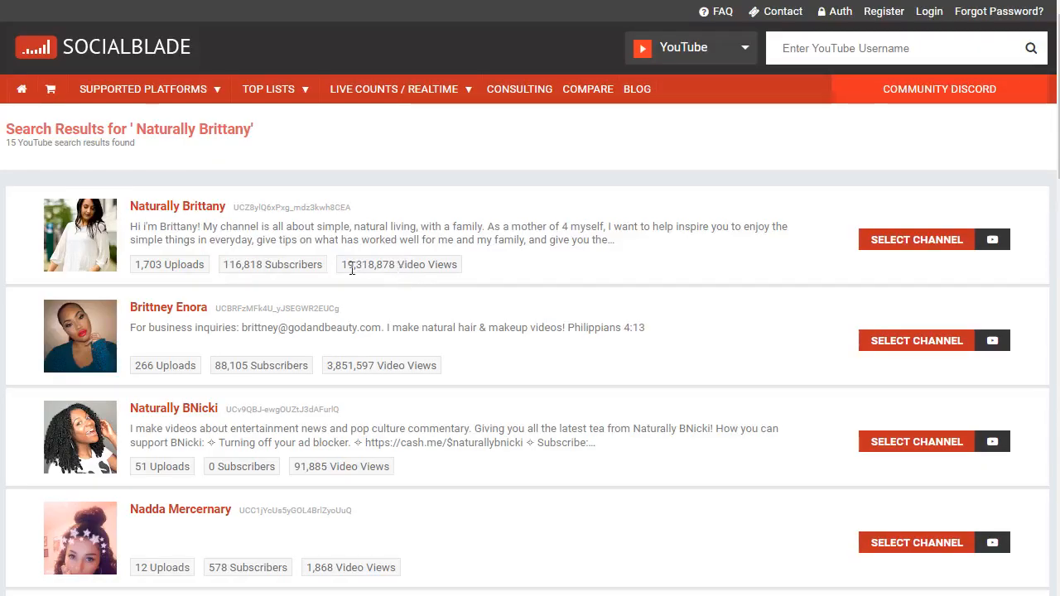
Step: Highlight the video view total of the Naturally Brittany result and open that channel's statistics in a new tab
left_click_drag(342, 266, 397, 266)
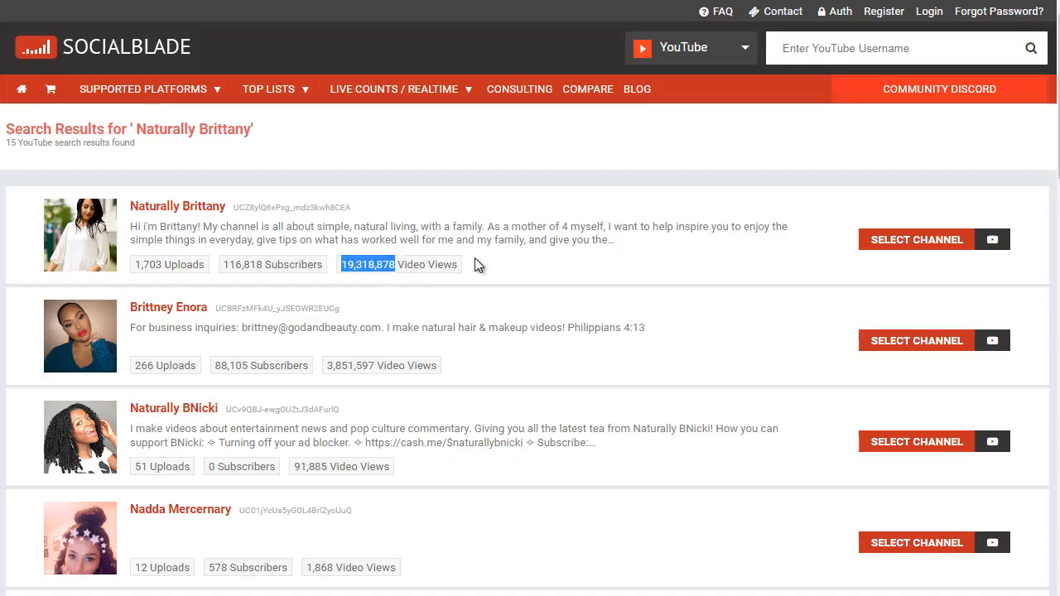
right_click(207, 215)
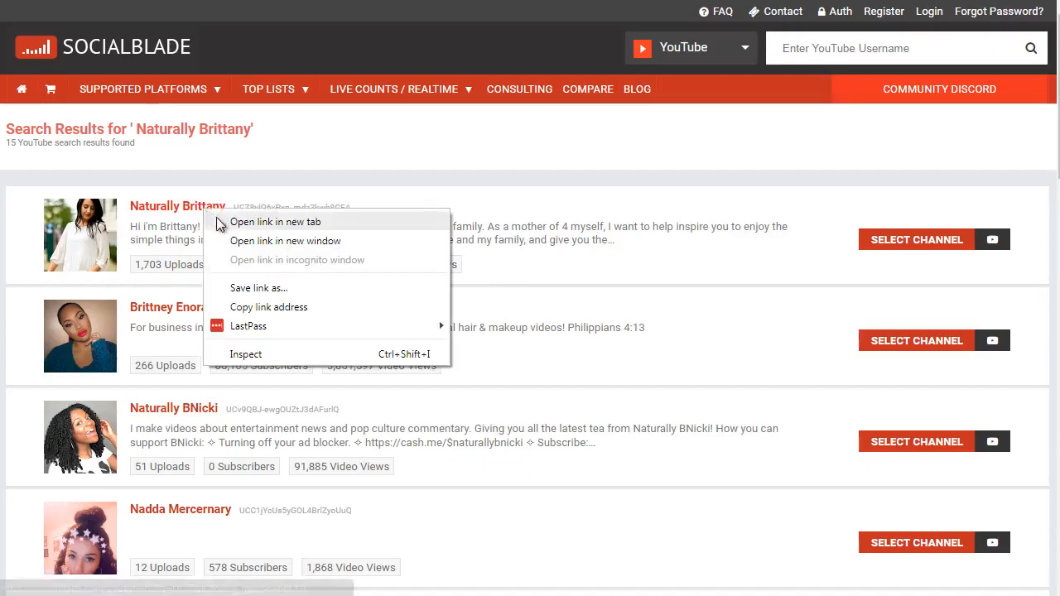
left_click(217, 221)
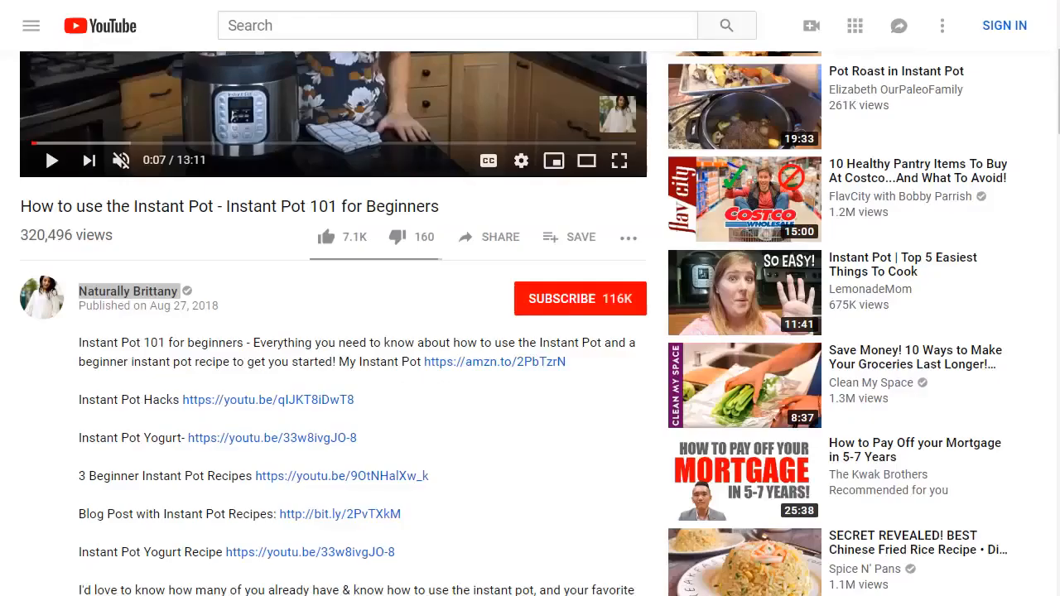
Step: Search Social Blade for the Marriage & Motherhood channel name copied from its YouTube video, and open the matching result in a new tab
left_click_drag(78, 293, 180, 293)
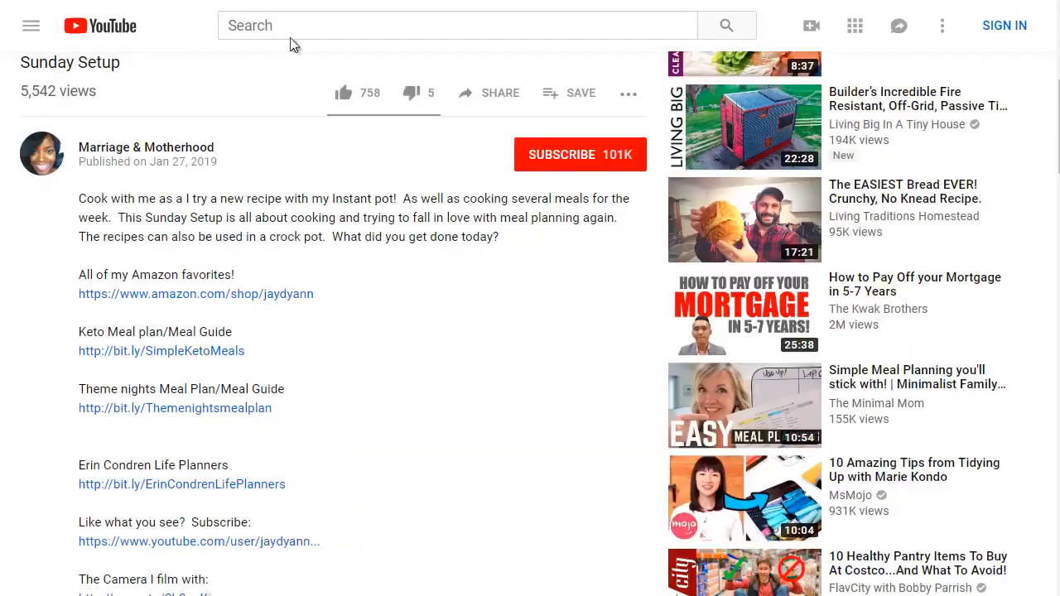
left_click_drag(221, 149, 73, 149)
key("ctrl+c")
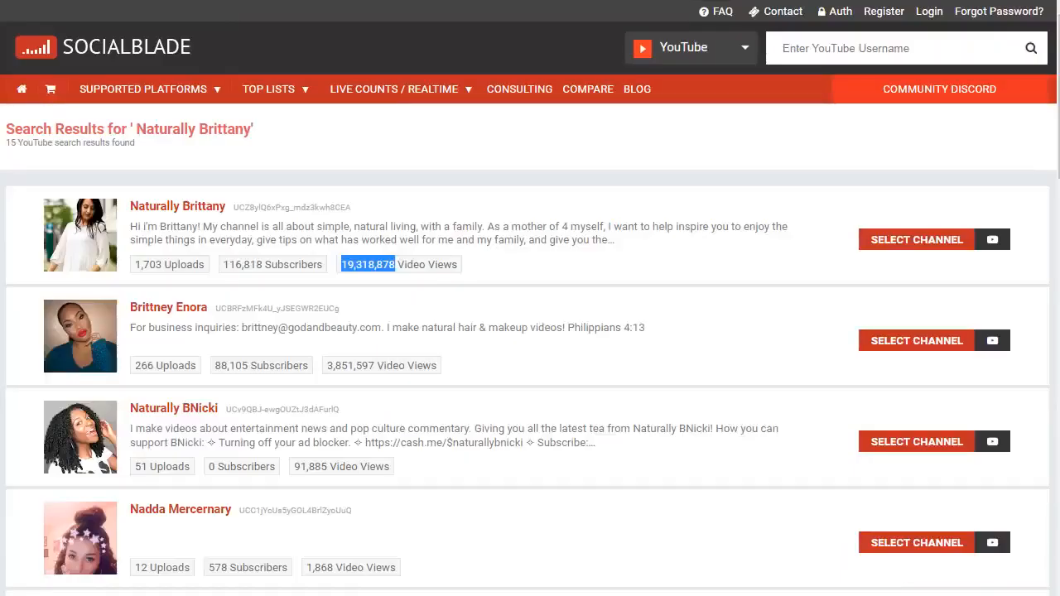
left_click(798, 39)
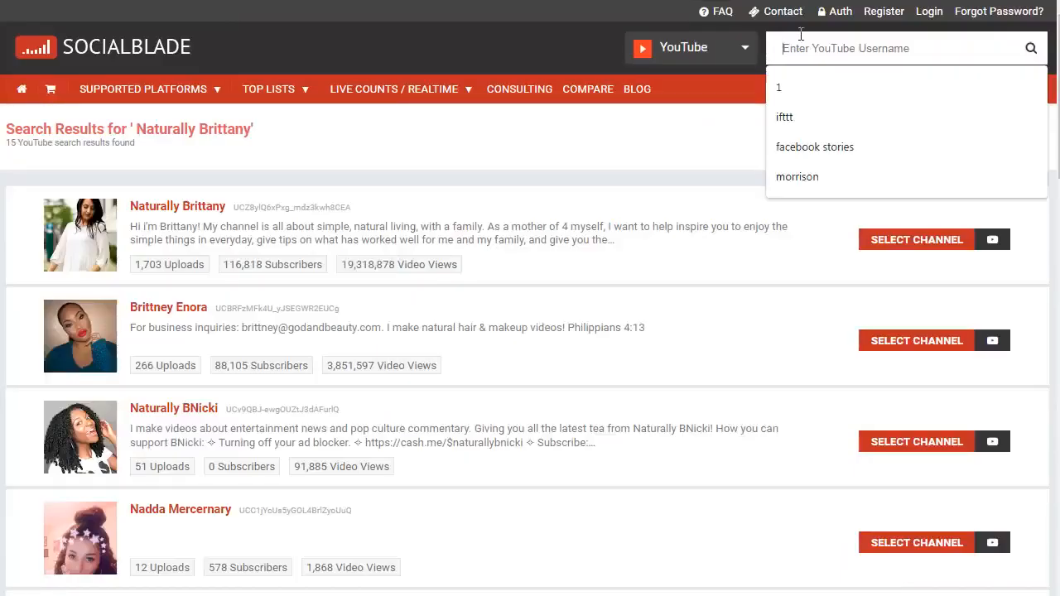
key("ctrl+v")
key("Return")
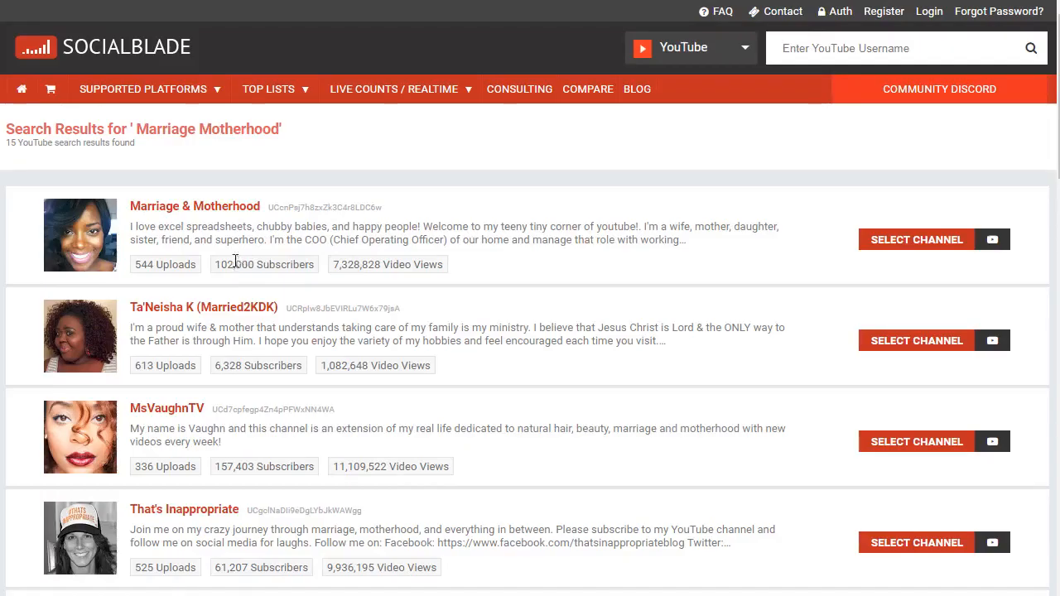
right_click(217, 203)
left_click(248, 215)
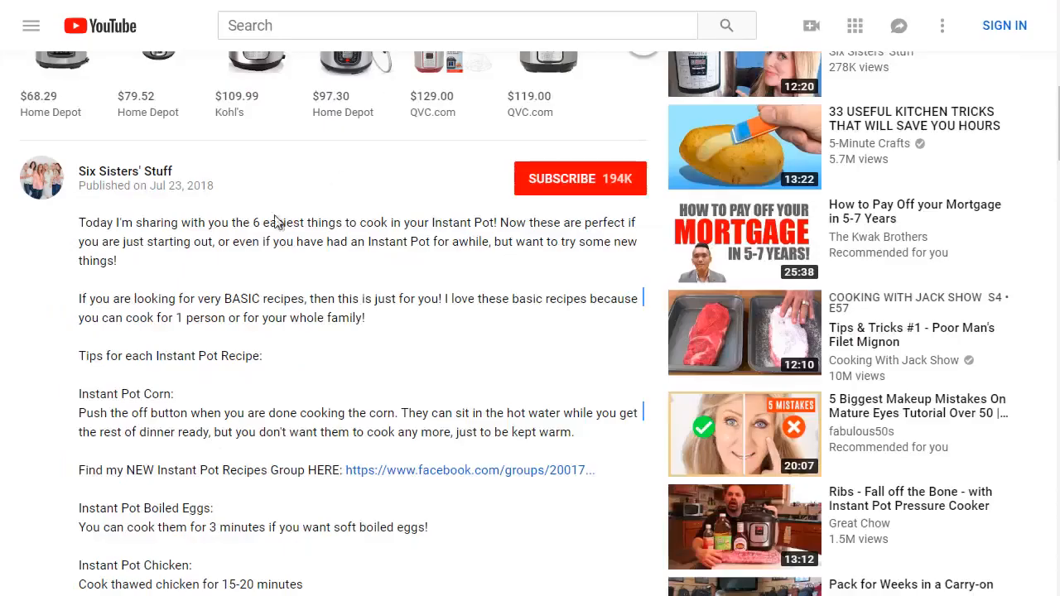
Step: Search Social Blade for the Six Sisters' Stuff channel name copied from its YouTube video, and open the first result in a new window
scroll(195, 190, "up", 8)
scroll(194, 189, "down", 6)
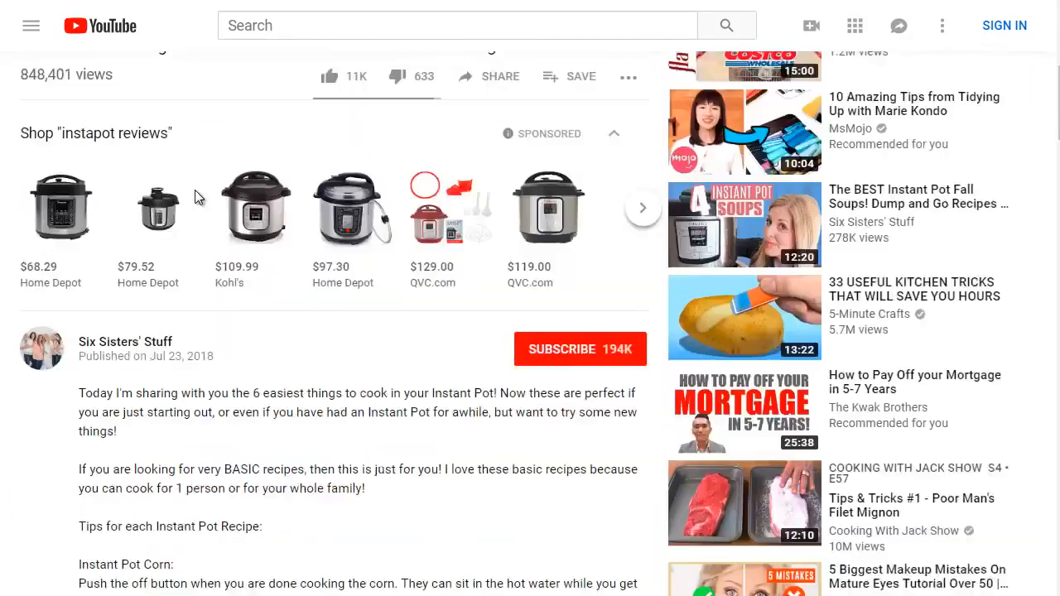
left_click_drag(128, 257, 76, 254)
key("ctrl+c")
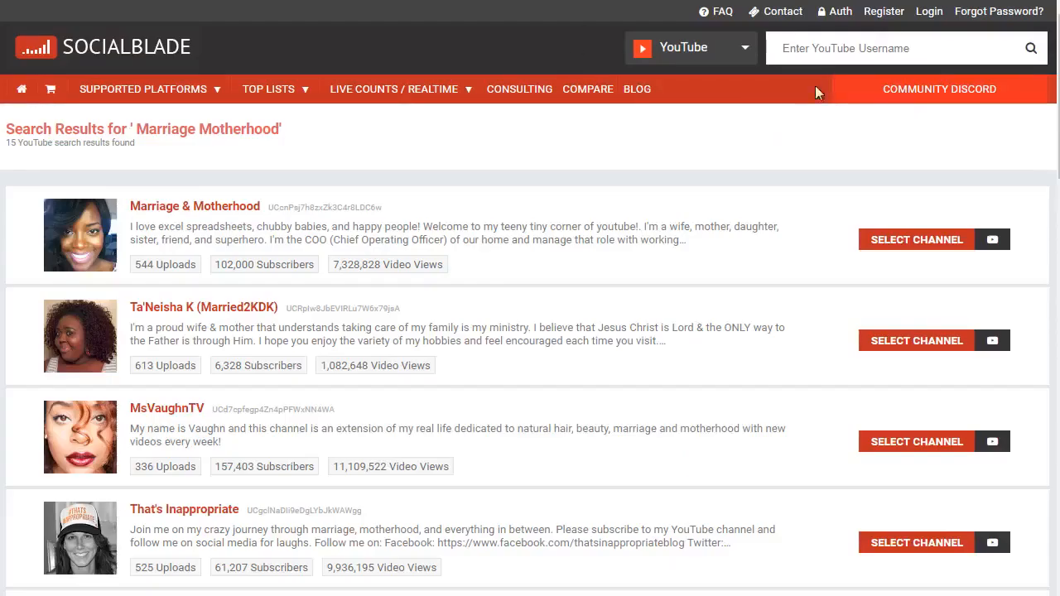
left_click(838, 54)
key("ctrl+v")
key("Return")
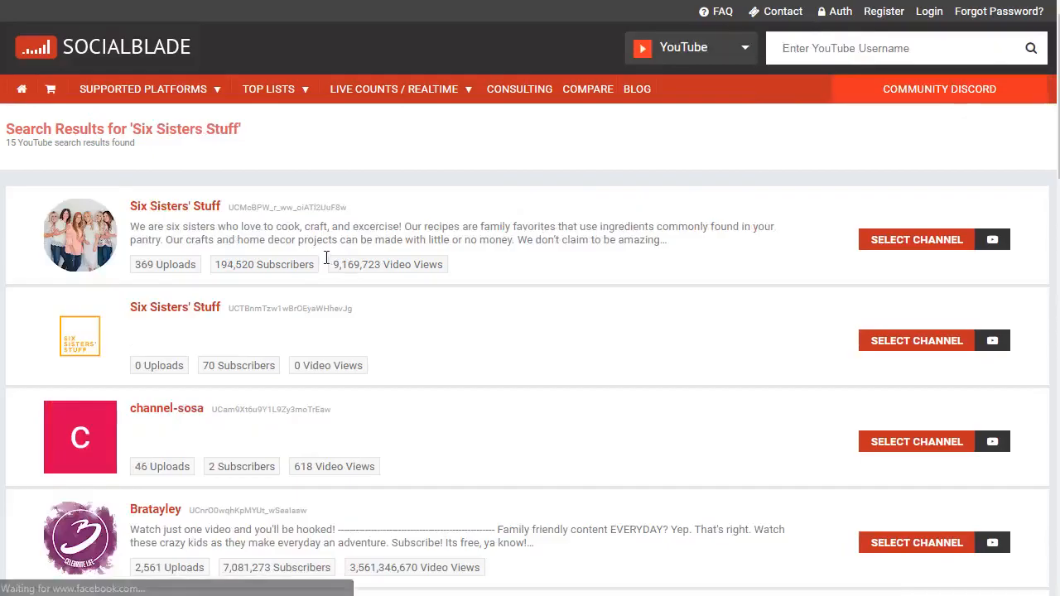
right_click(206, 213)
left_click(225, 239)
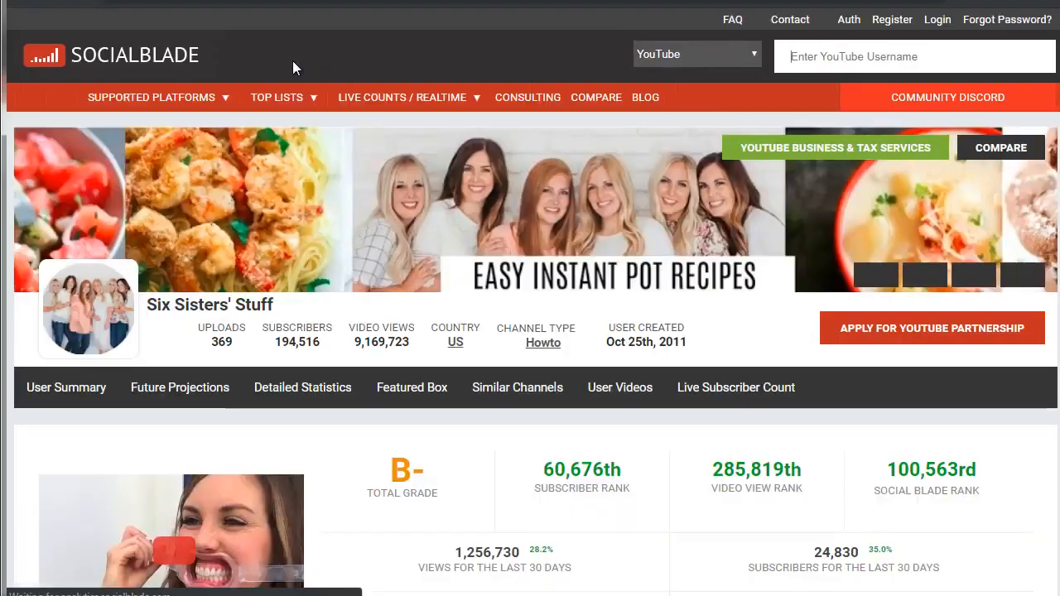
Step: Examine the Six Sisters' Stuff channel's grade, ranks, 30-day growth, estimated earnings and daily statistics table
scroll(216, 227, "down", 3)
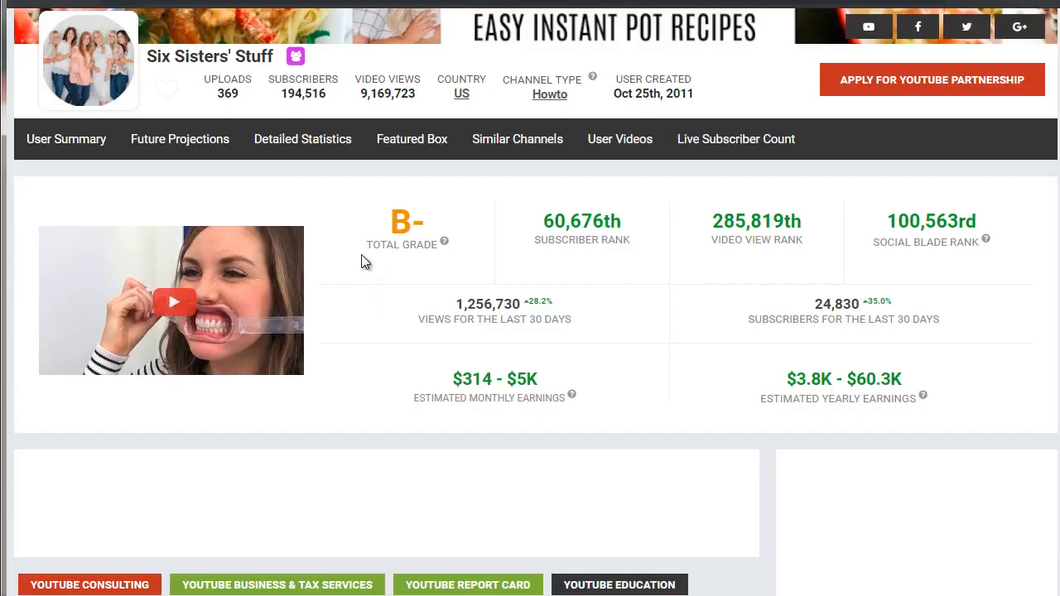
scroll(354, 259, "up", 1)
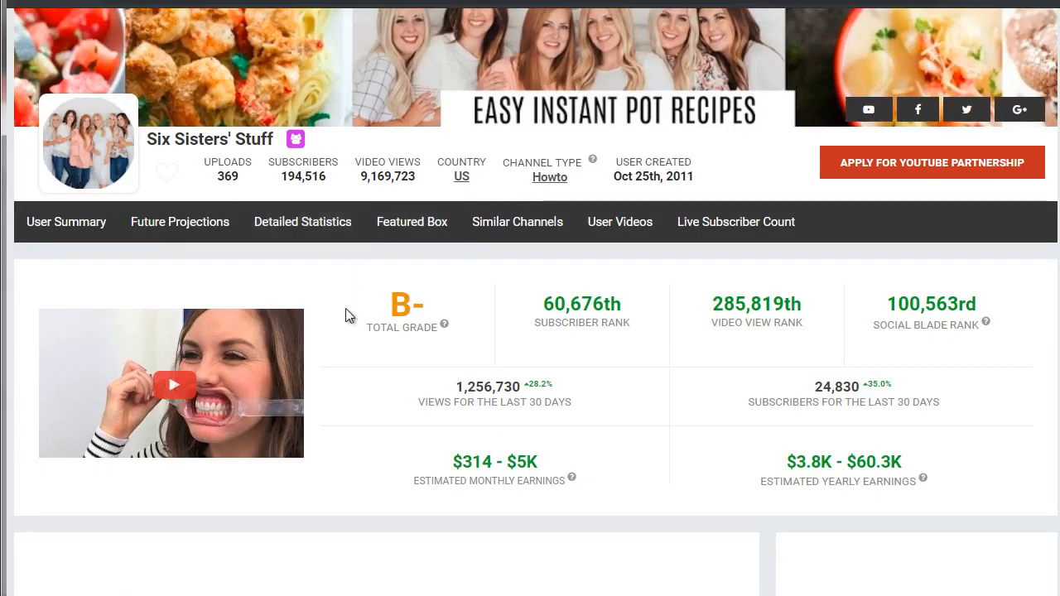
scroll(347, 313, "down", 7)
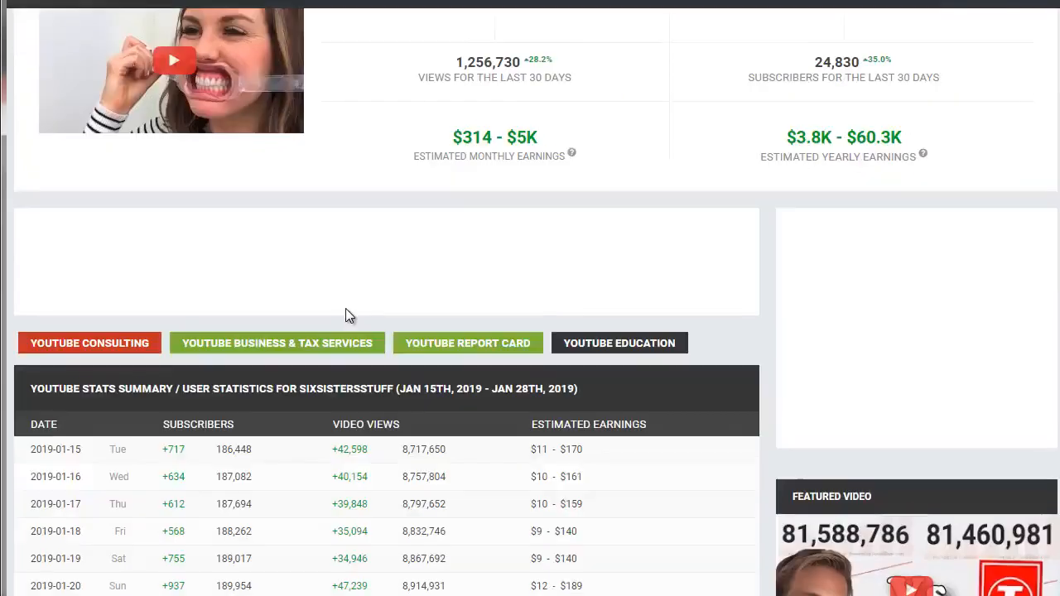
scroll(347, 310, "down", 1)
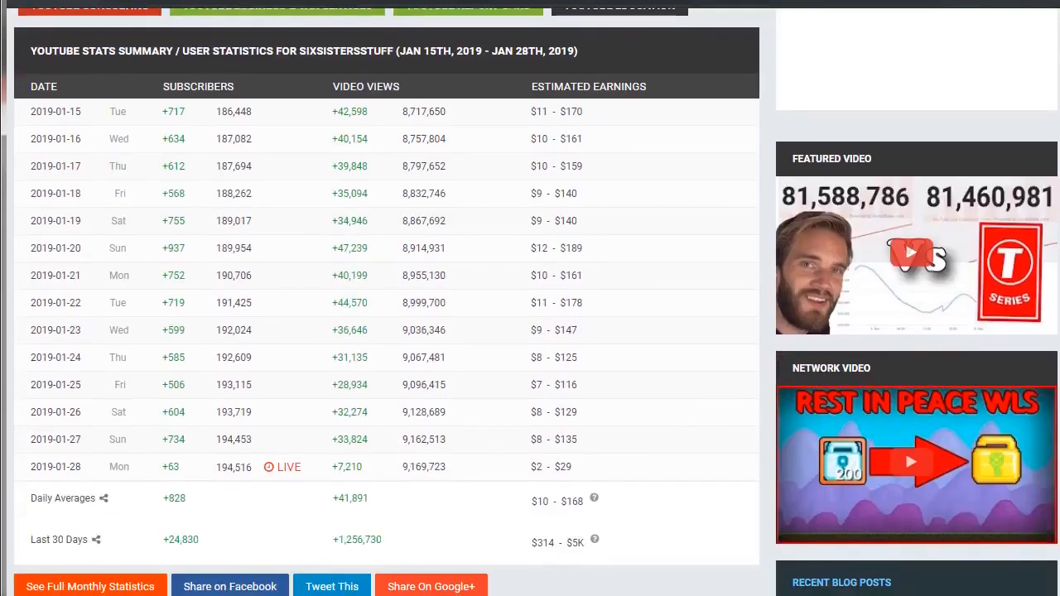
scroll(213, 191, "up", 8)
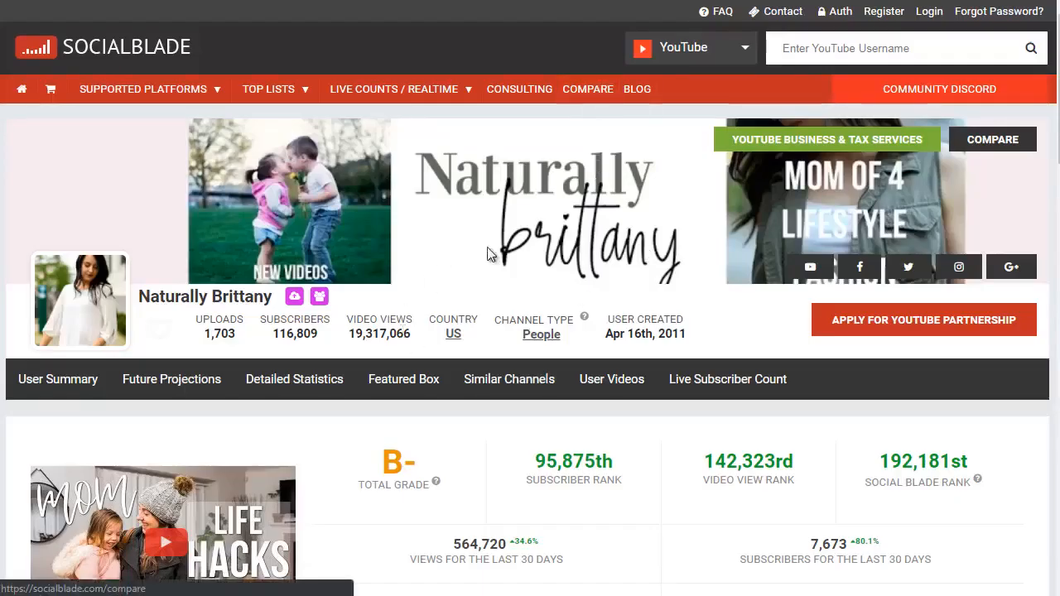
Step: Examine the Naturally Brittany channel's grade, ranks, 30-day growth and estimated earnings
scroll(358, 315, "down", 2)
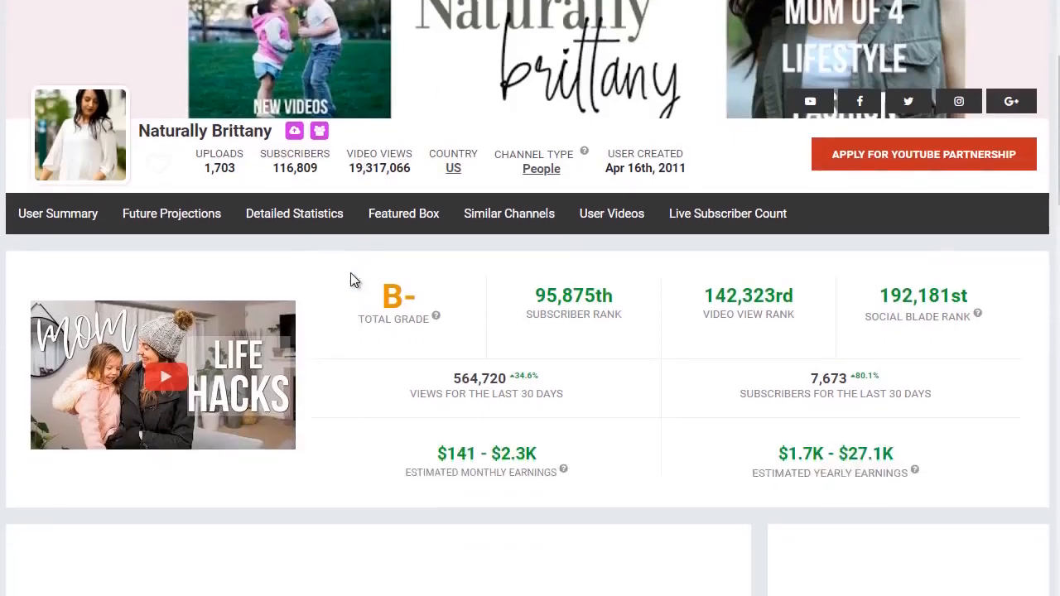